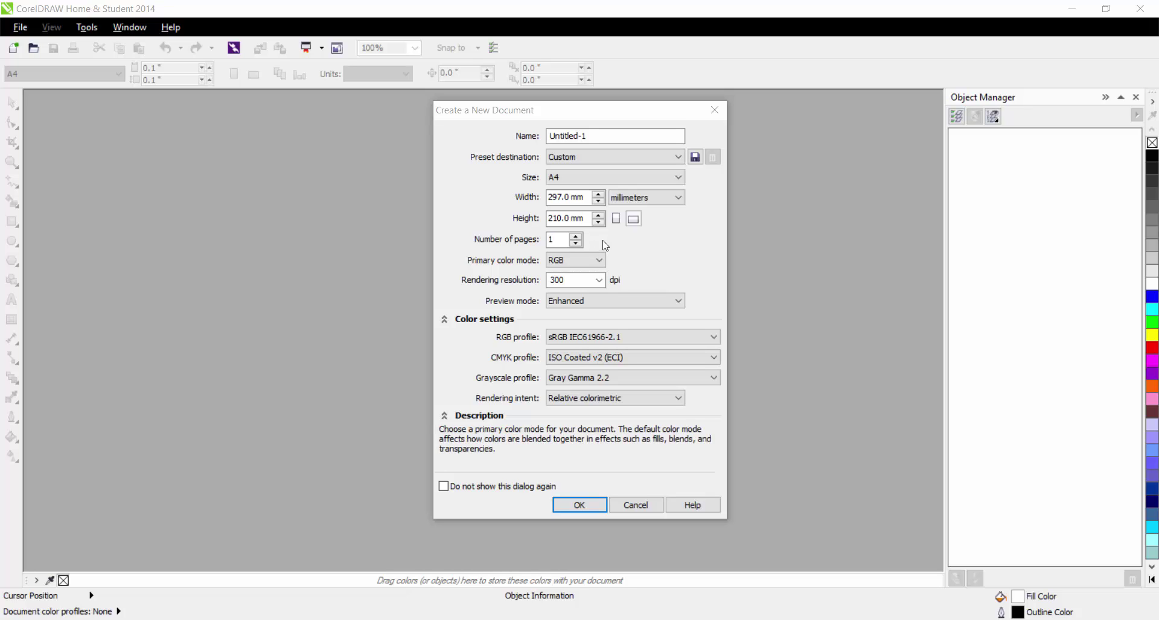
Step: Create a new blank A4 landscape document, Untitled-1, measured in millimetres
{"action": "left_click", "coordinate": [605, 509]}
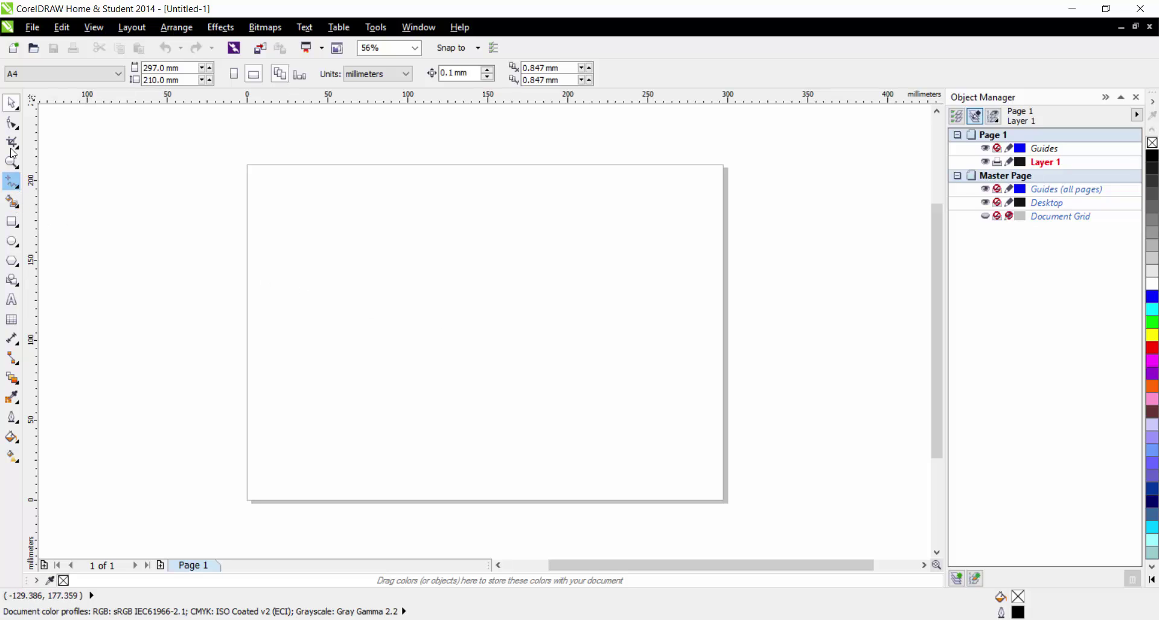
{"action": "left_click", "coordinate": [11, 181]}
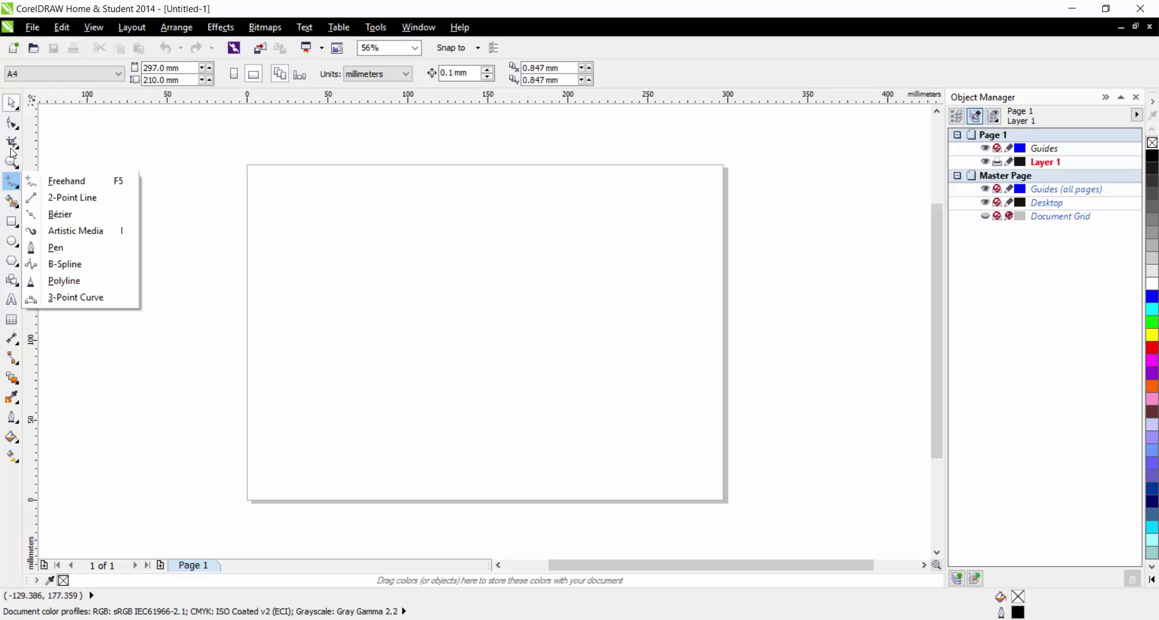
{"action": "left_click", "coordinate": [99, 233]}
{"action": "key", "text": "i"}
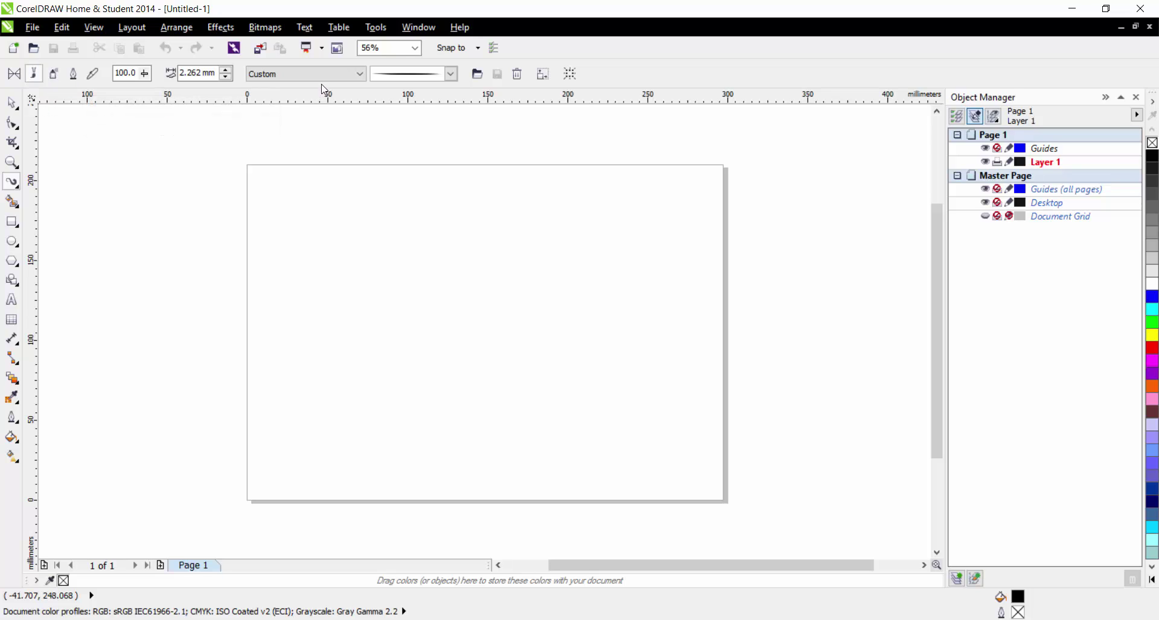
{"action": "left_click", "coordinate": [248, 73]}
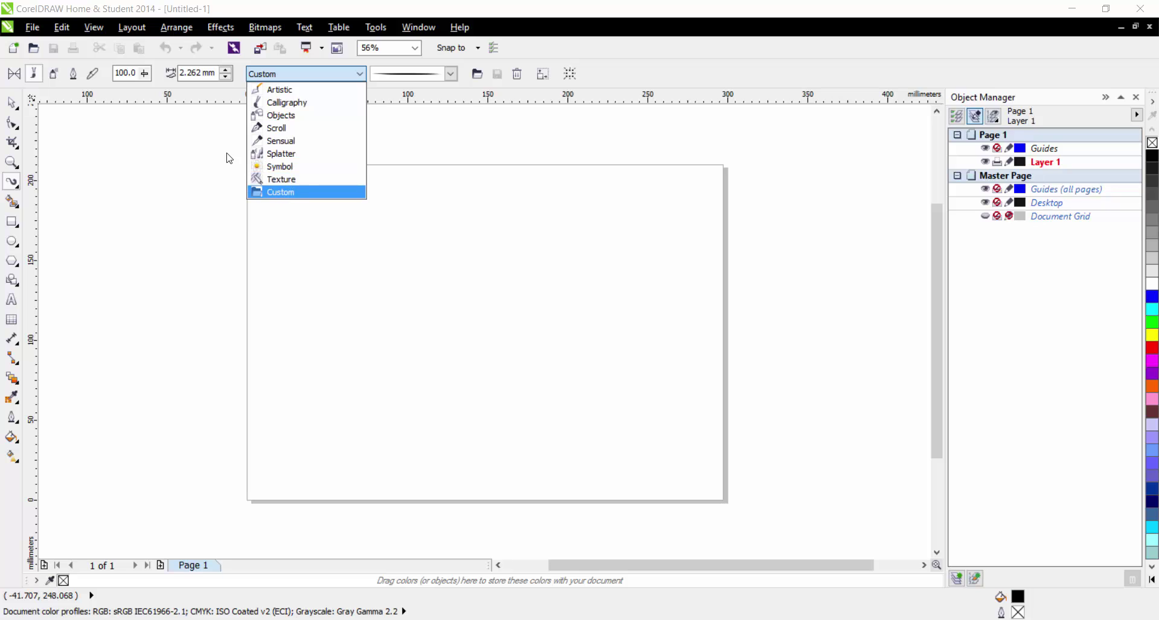
{"action": "left_click", "coordinate": [275, 74]}
{"action": "left_click", "coordinate": [450, 73]}
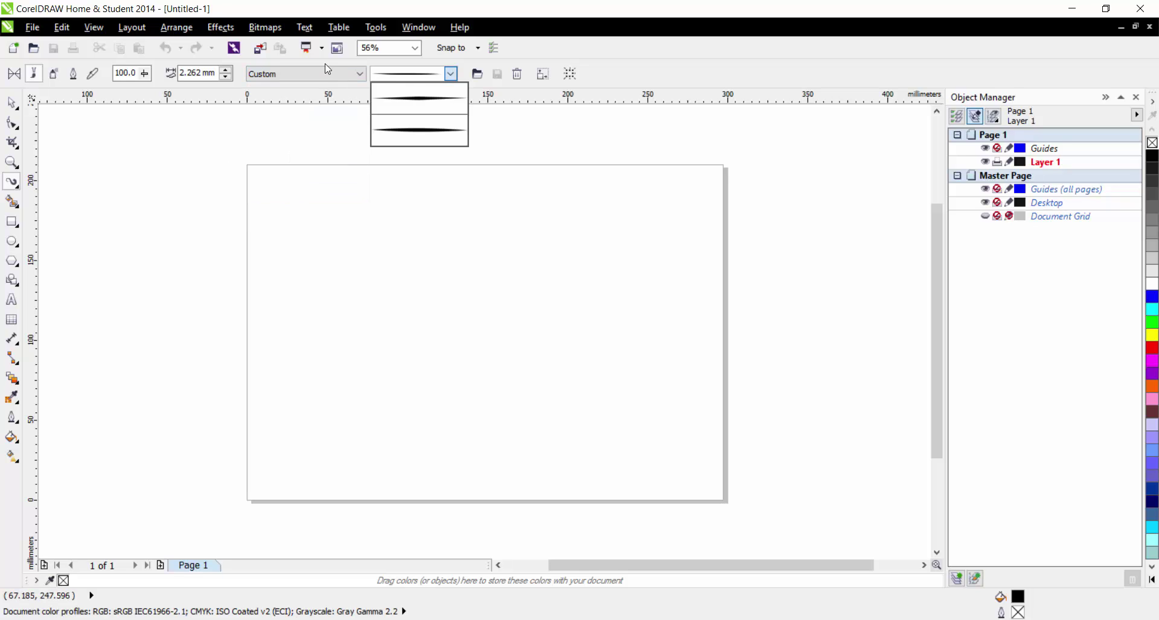
{"action": "left_click", "coordinate": [415, 122]}
{"action": "left_click_drag", "start_coordinate": [352, 283], "coordinate": [632, 300]}
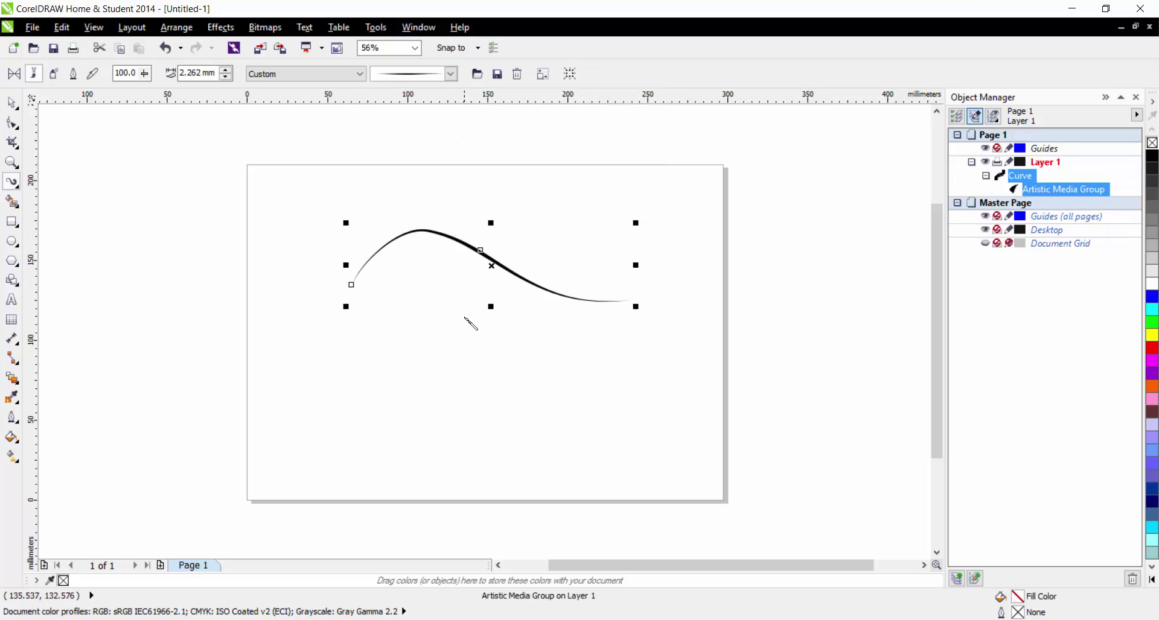
{"action": "left_click", "coordinate": [466, 319]}
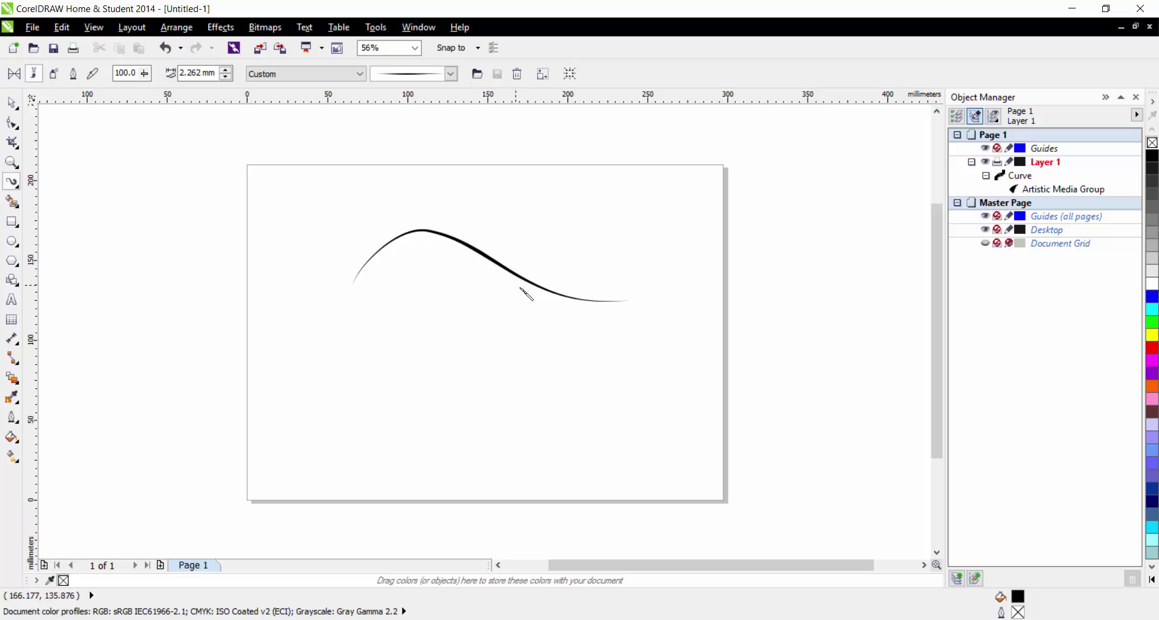
{"action": "left_click_drag", "start_coordinate": [386, 363], "coordinate": [486, 321]}
{"action": "left_click_drag", "start_coordinate": [573, 370], "coordinate": [651, 211]}
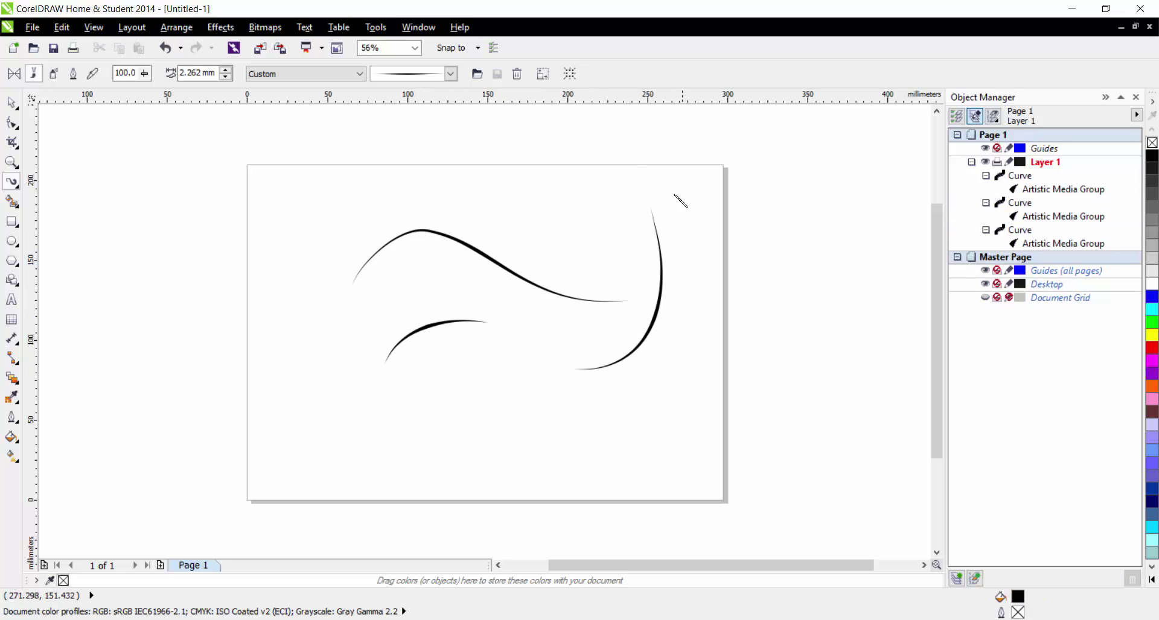
{"action": "key", "text": "space"}
{"action": "mouse_move", "coordinate": [323, 203]}
{"action": "left_mouse_down"}
{"action": "mouse_move", "coordinate": [665, 393]}
{"action": "mouse_move", "coordinate": [706, 395]}
{"action": "left_mouse_up"}
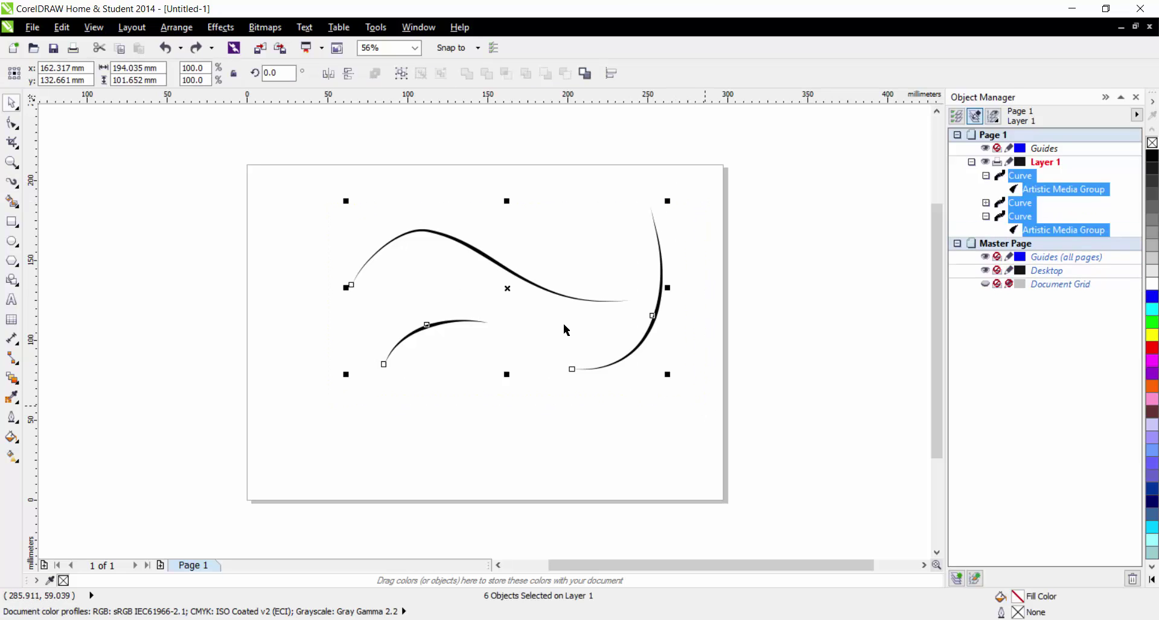
{"action": "key", "text": "Delete"}
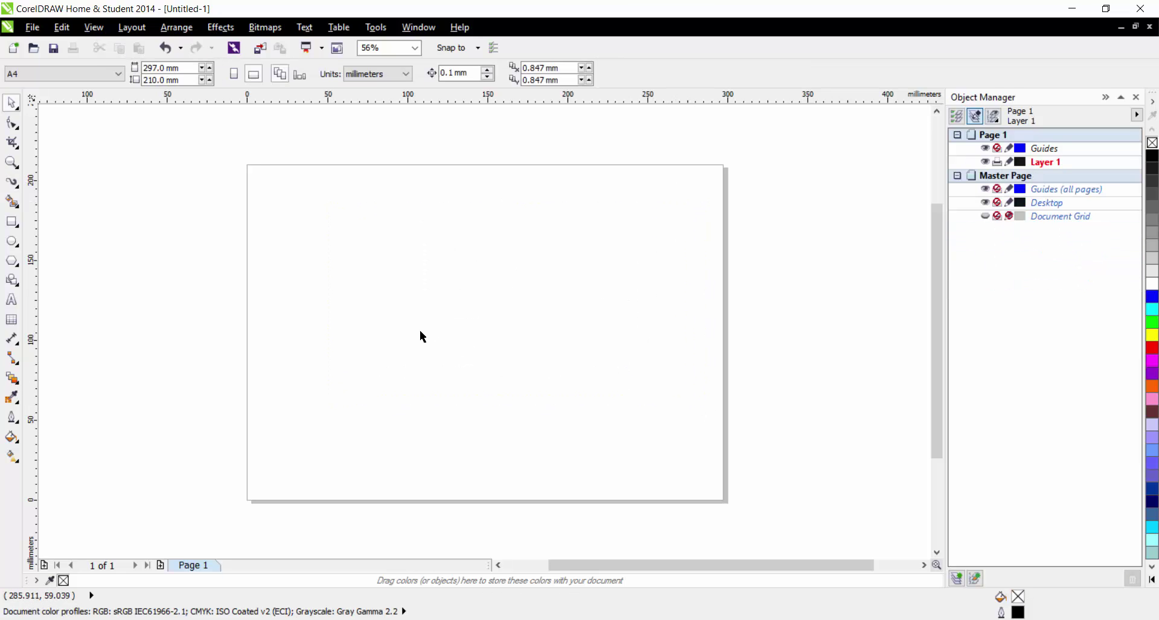
Step: Draw a long horizontal rectangle, about 266.3 × 14.6 mm, filled black with no outline
{"action": "left_click", "coordinate": [11, 222]}
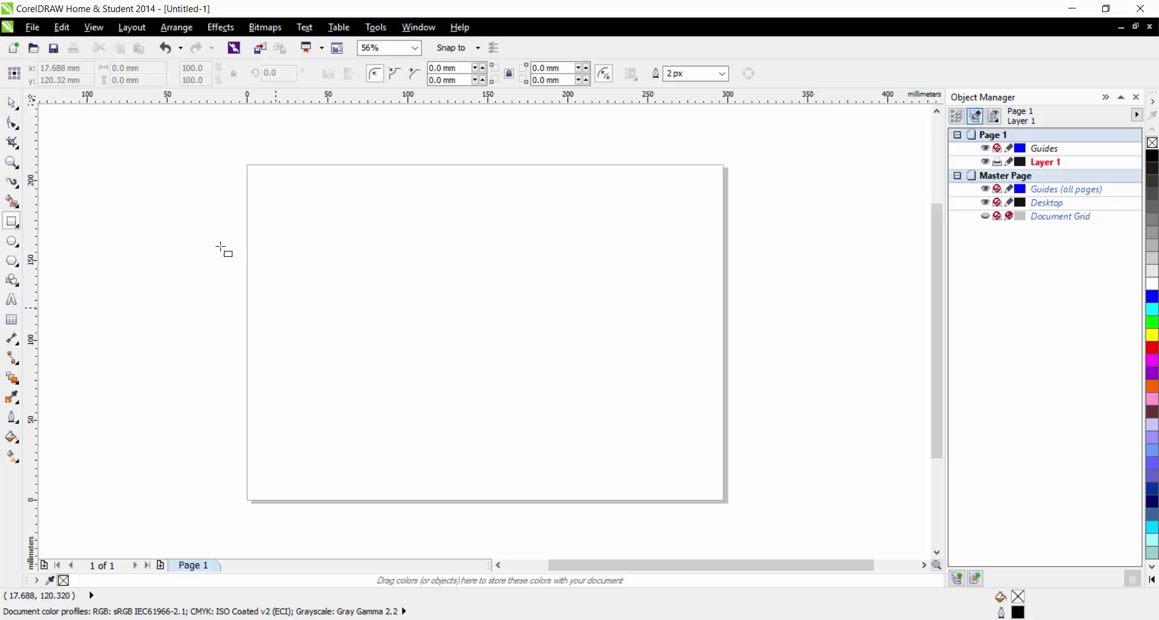
{"action": "left_click_drag", "start_coordinate": [276, 308], "coordinate": [702, 331]}
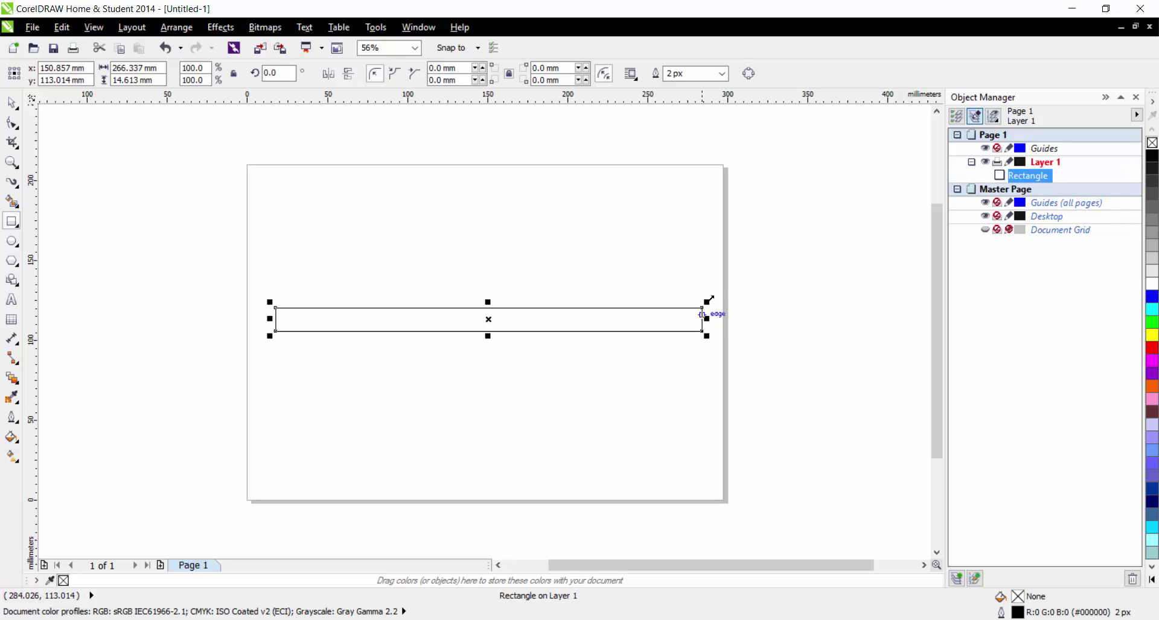
{"action": "left_click", "coordinate": [1152, 158]}
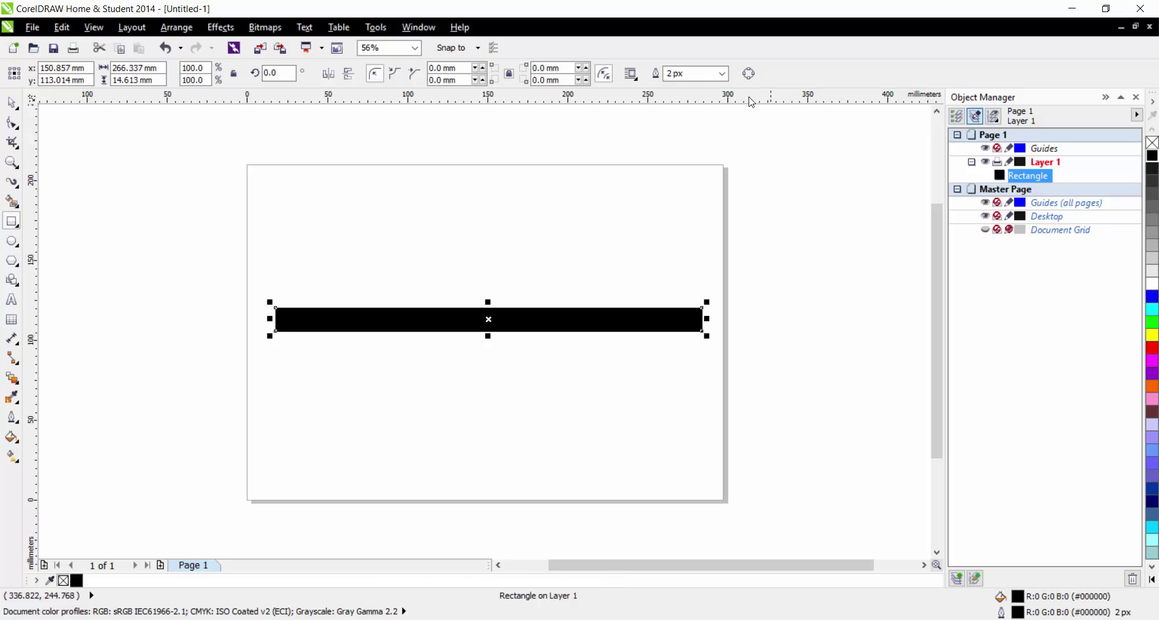
{"action": "left_click", "coordinate": [722, 74]}
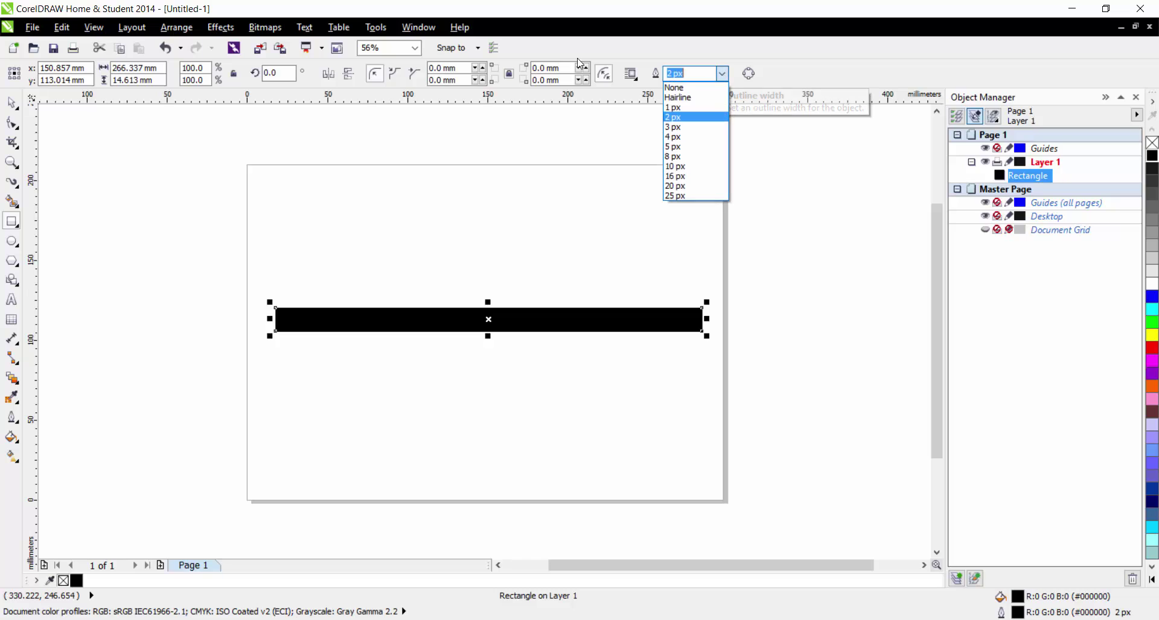
{"action": "left_click", "coordinate": [715, 88]}
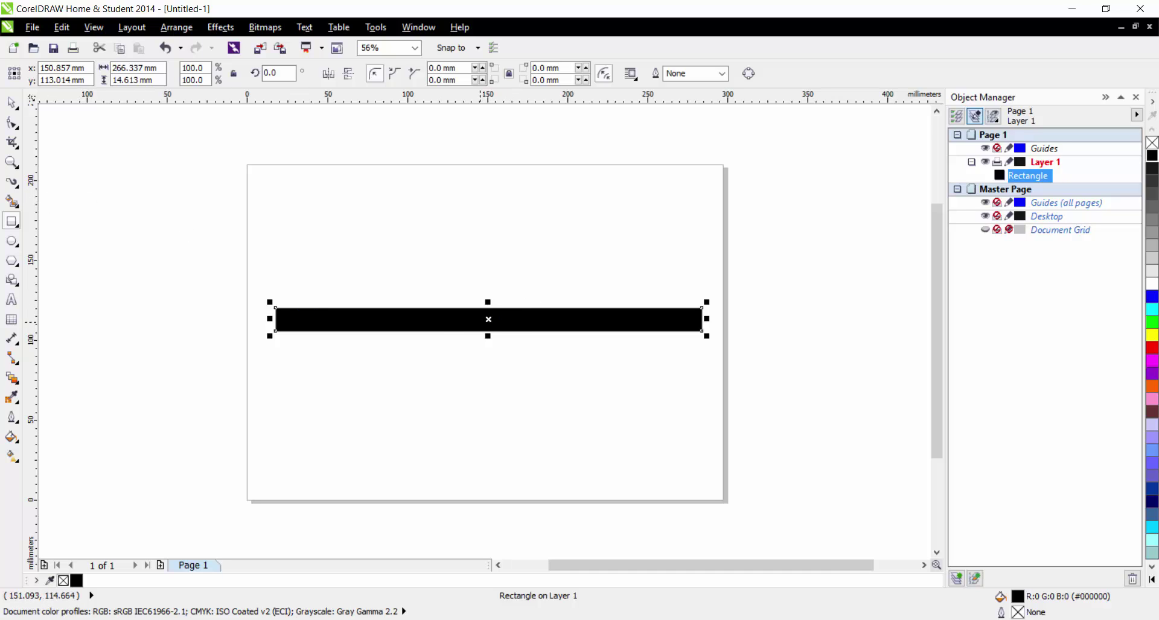
{"action": "left_click", "coordinate": [12, 122]}
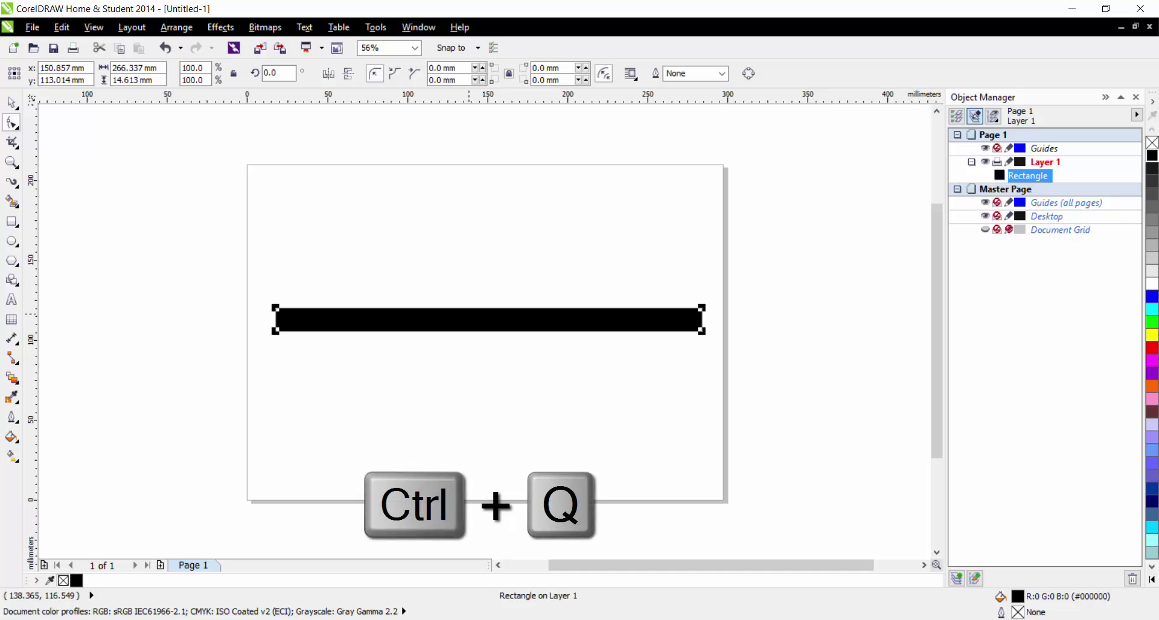
Step: Convert the rectangle to curves and add nodes at the middle of the top and bottom edges
{"action": "key", "text": "ctrl+q"}
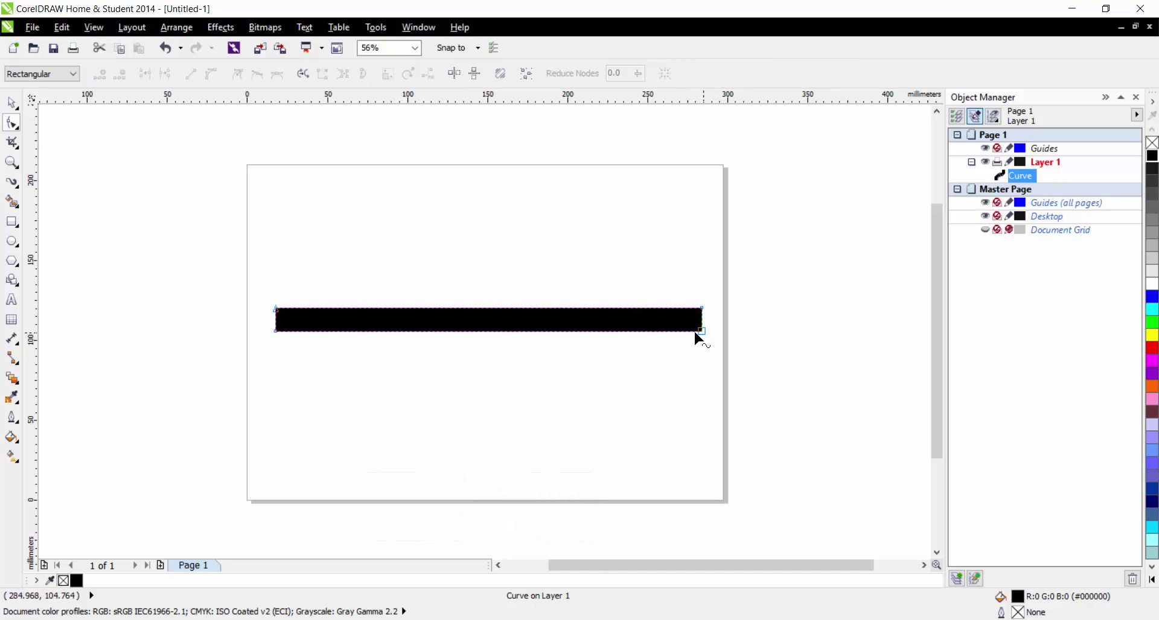
{"action": "scroll", "coordinate": [522, 312], "scroll_direction": "up", "scroll_amount": 2}
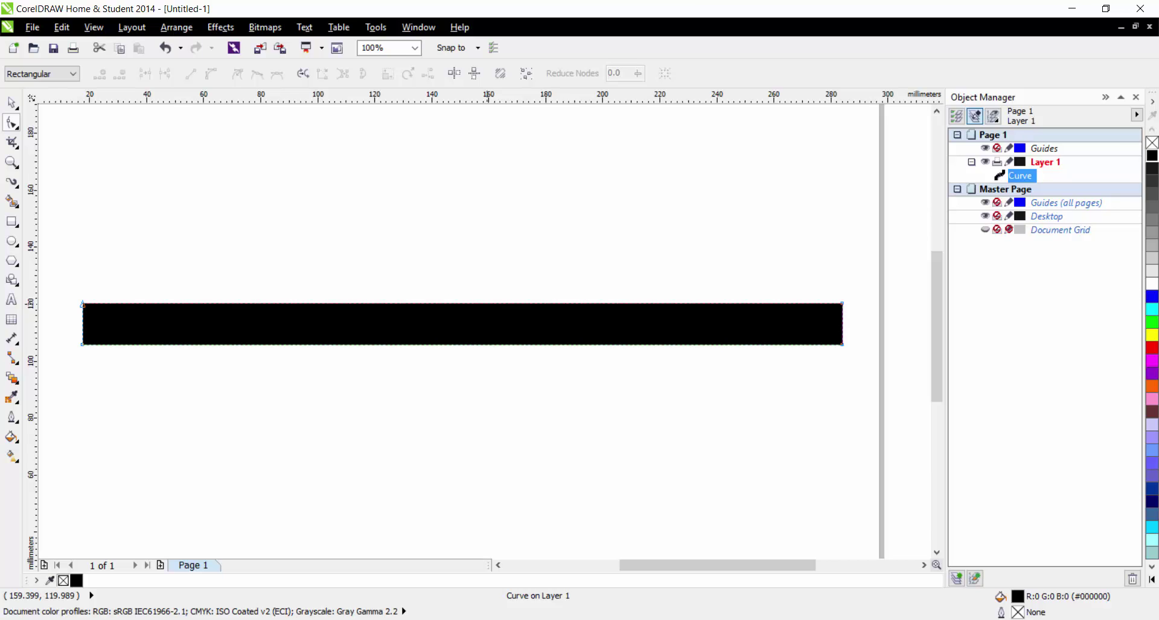
{"action": "double_click", "coordinate": [487, 303]}
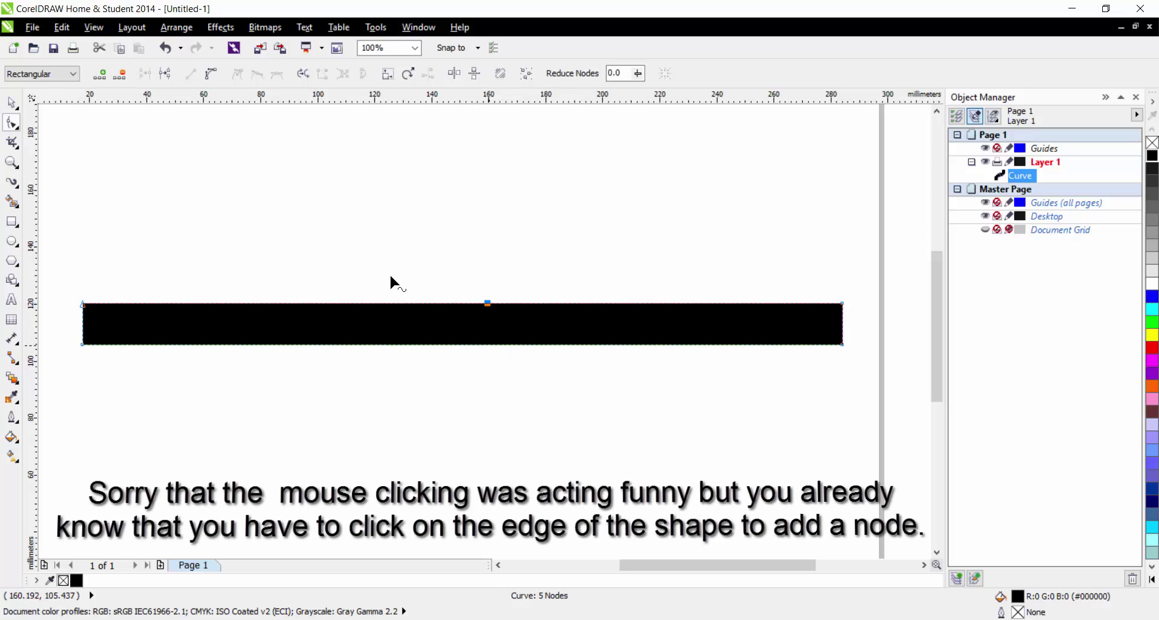
{"action": "double_click", "coordinate": [487, 345]}
{"action": "key", "text": "ctrl+z"}
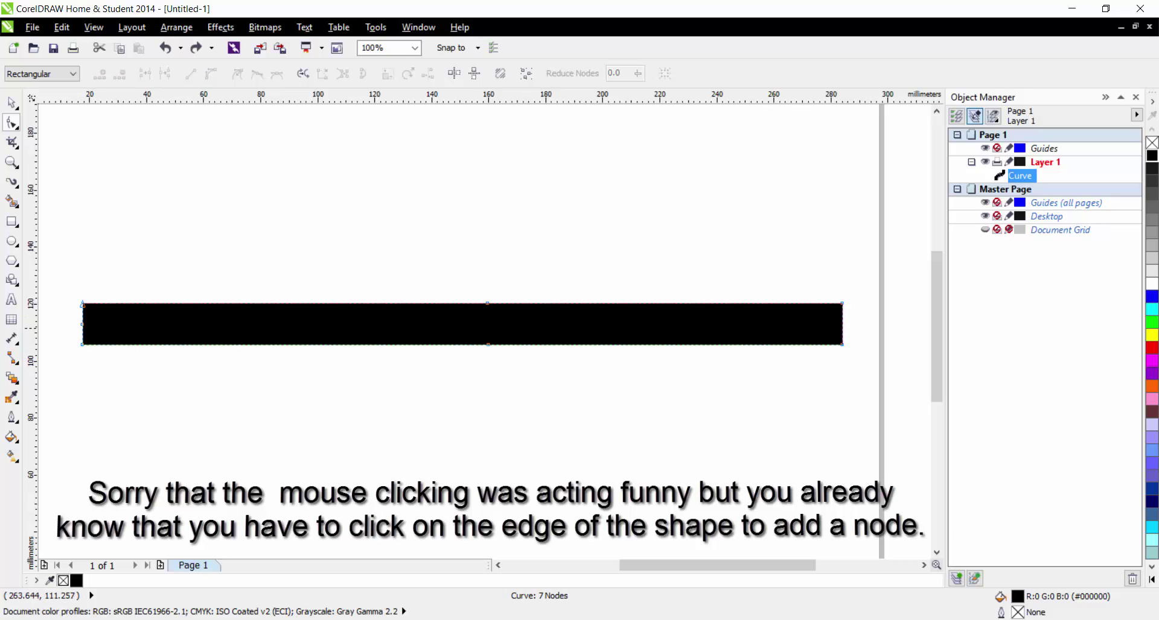
{"action": "double_click", "coordinate": [842, 324]}
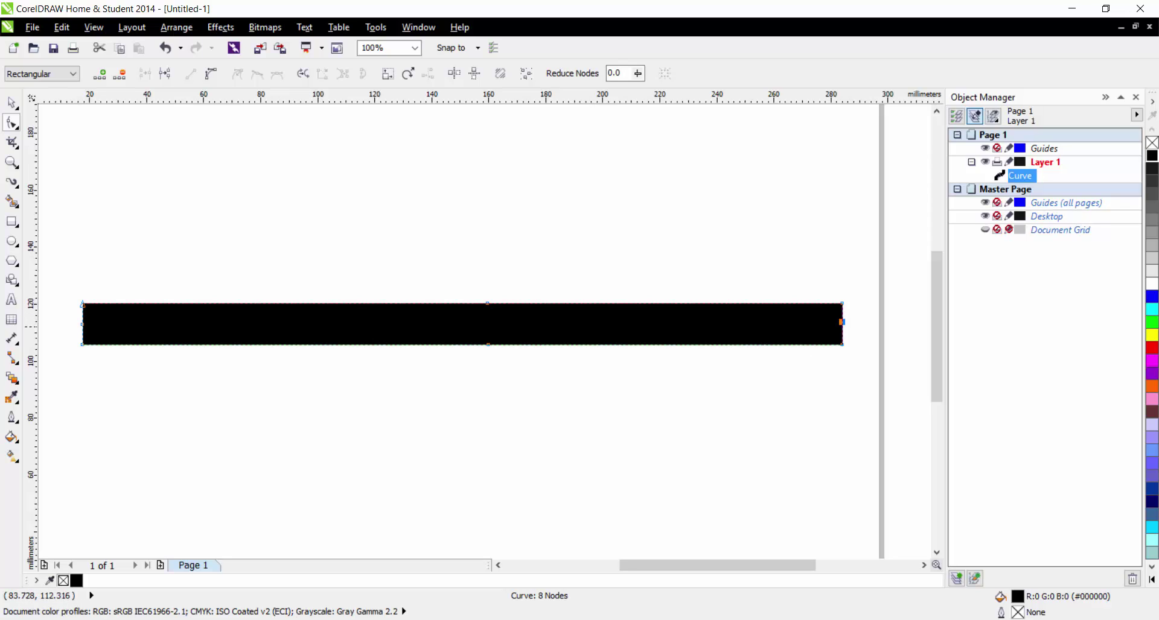
{"action": "key", "text": "ctrl+z"}
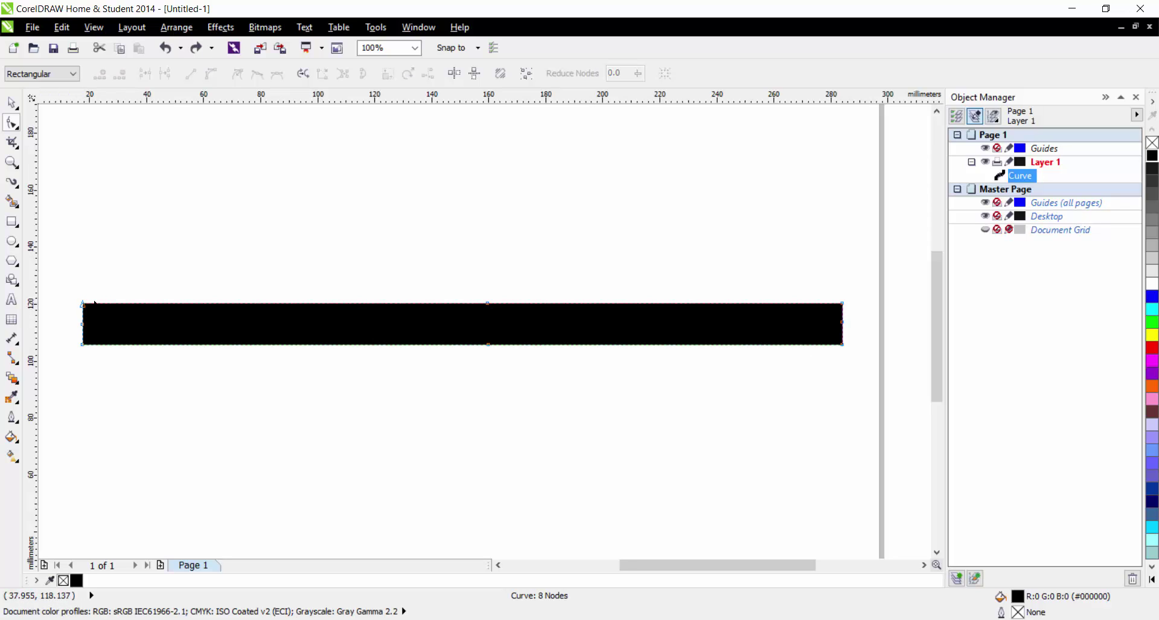
Step: Delete the four corner nodes of the rectangle
{"action": "left_click", "coordinate": [82, 303]}
{"action": "key", "text": "Delete"}
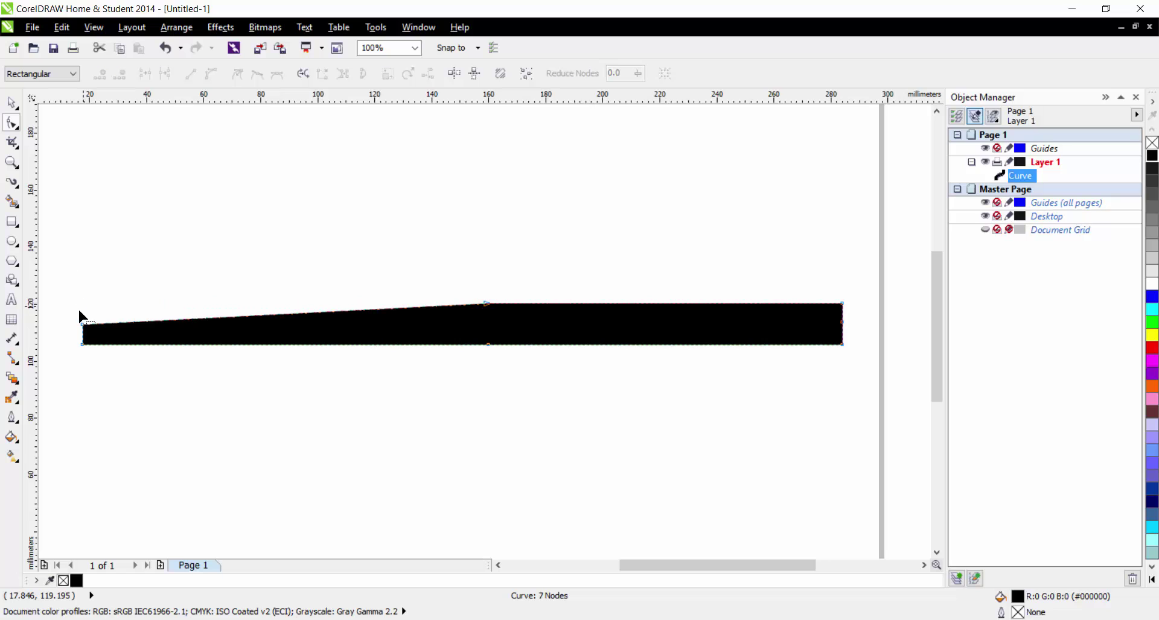
{"action": "left_click", "coordinate": [84, 344]}
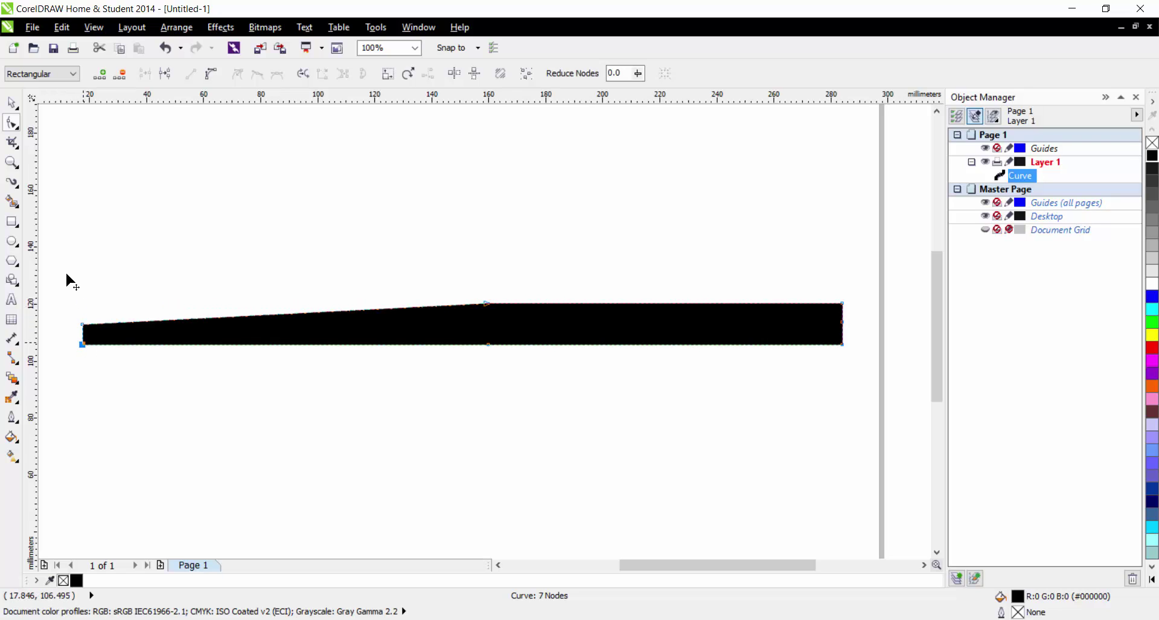
{"action": "key", "text": "Delete"}
{"action": "left_click", "coordinate": [843, 344]}
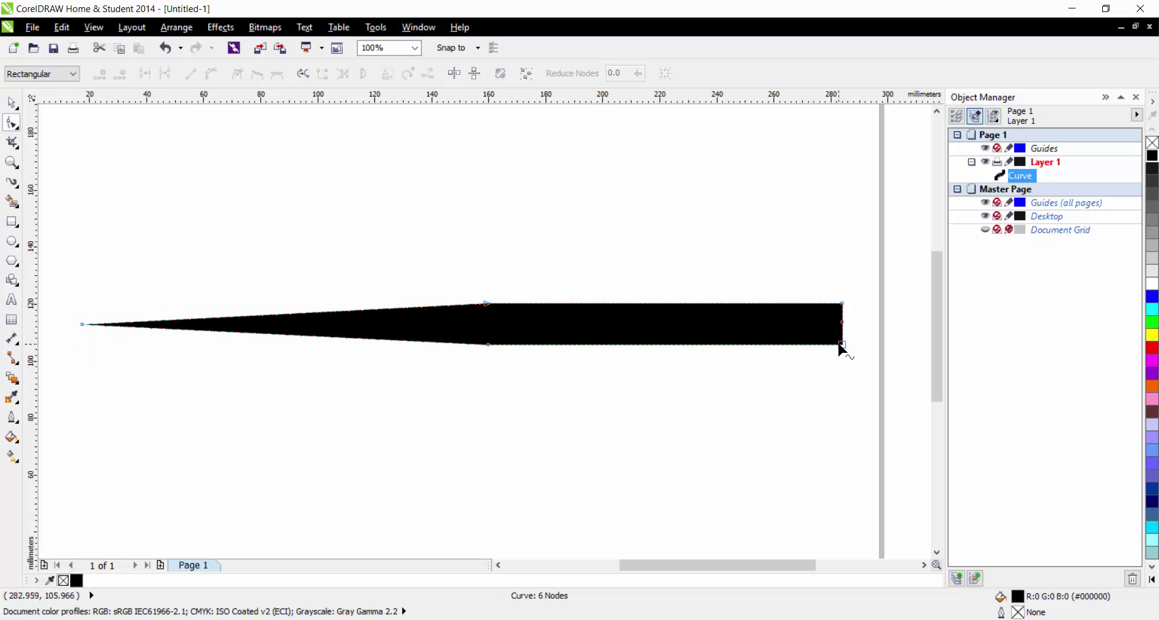
{"action": "key", "text": "Delete"}
{"action": "left_click", "coordinate": [841, 304]}
{"action": "key", "text": "Delete"}
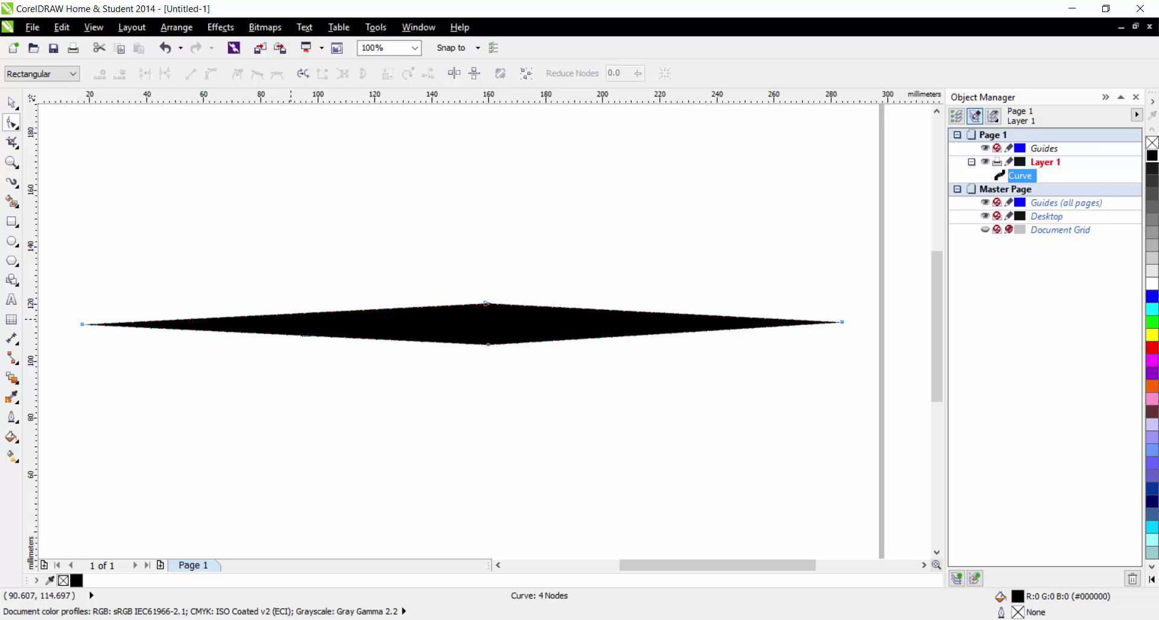
Step: Drag the top and bottom middle nodes inward to slim the shape into a thin spindle
{"action": "scroll", "coordinate": [485, 345], "scroll_direction": "up", "scroll_amount": 2}
{"action": "left_click", "coordinate": [488, 339]}
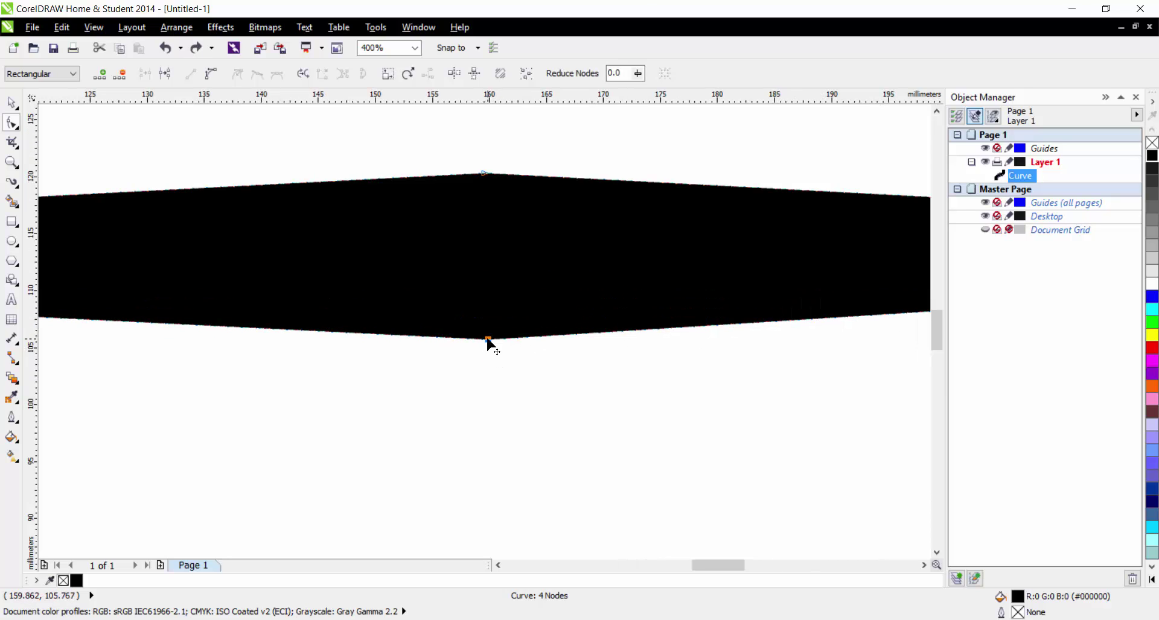
{"action": "left_click_drag", "start_coordinate": [487, 340], "coordinate": [488, 315]}
{"action": "left_click_drag", "start_coordinate": [482, 172], "coordinate": [483, 199]}
{"action": "scroll", "coordinate": [440, 293], "scroll_direction": "down", "scroll_amount": 1}
{"action": "scroll", "coordinate": [449, 298], "scroll_direction": "down", "scroll_amount": 2}
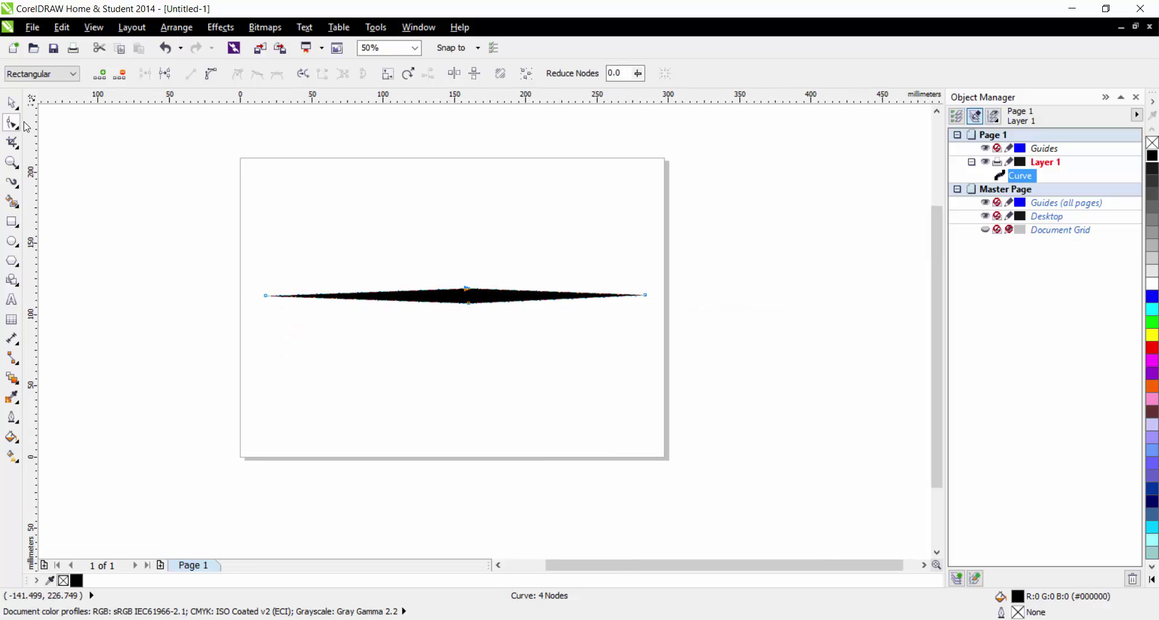
Step: With the Artistic Media tool, open the save-stroke dialog in CustomMediaStrokes and clear the file name
{"action": "left_click", "coordinate": [12, 184]}
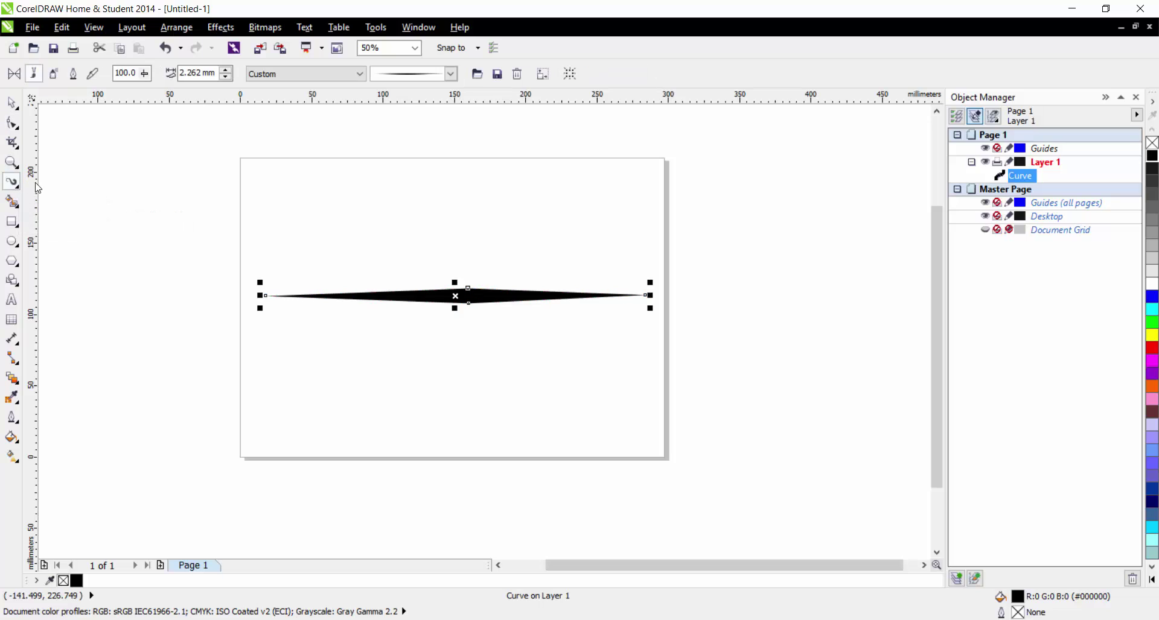
{"action": "left_click", "coordinate": [496, 75]}
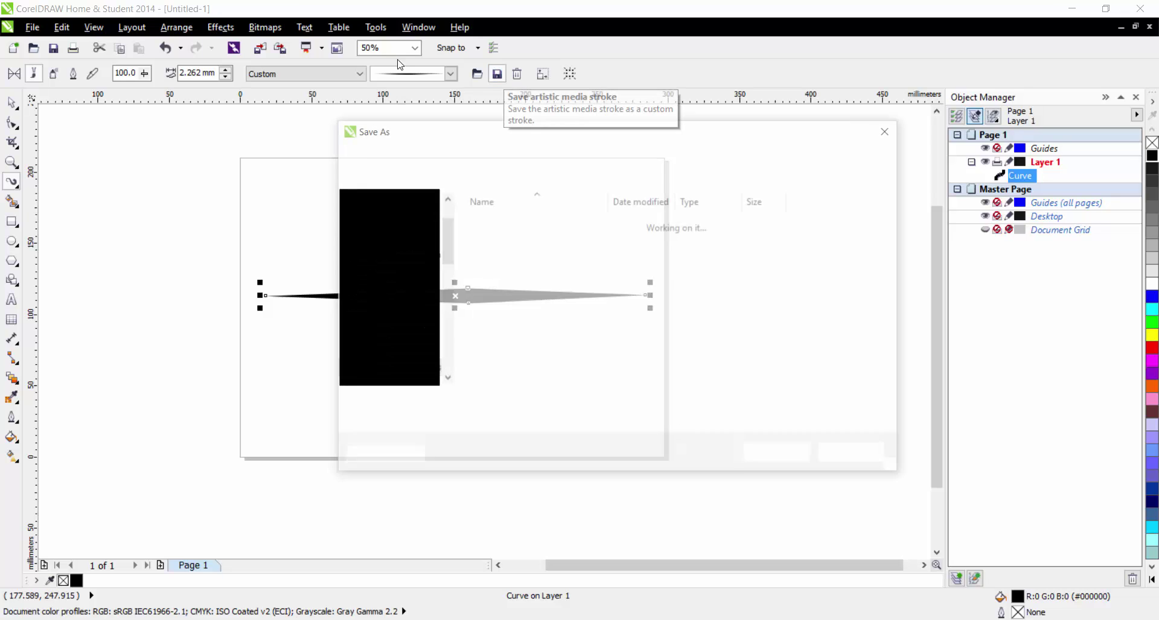
{"action": "key", "text": "BackSpace"}
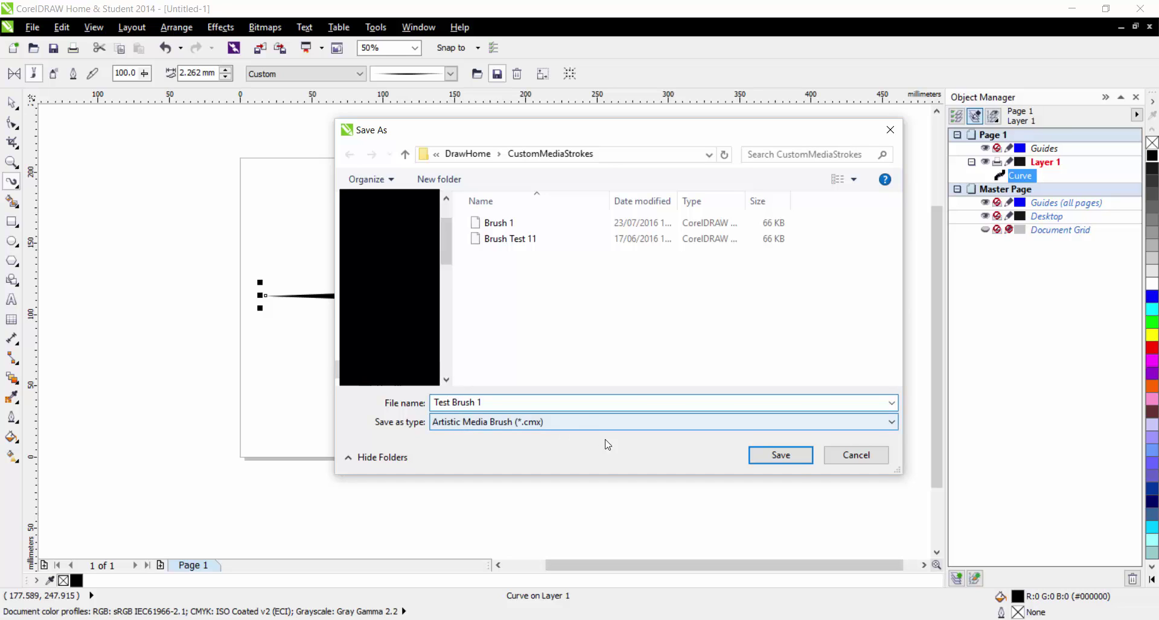
Step: Save the black spindle as the brush 'Test Brush 1' and draw a curved test stroke with it
{"action": "left_click", "coordinate": [786, 458]}
{"action": "left_click", "coordinate": [451, 74]}
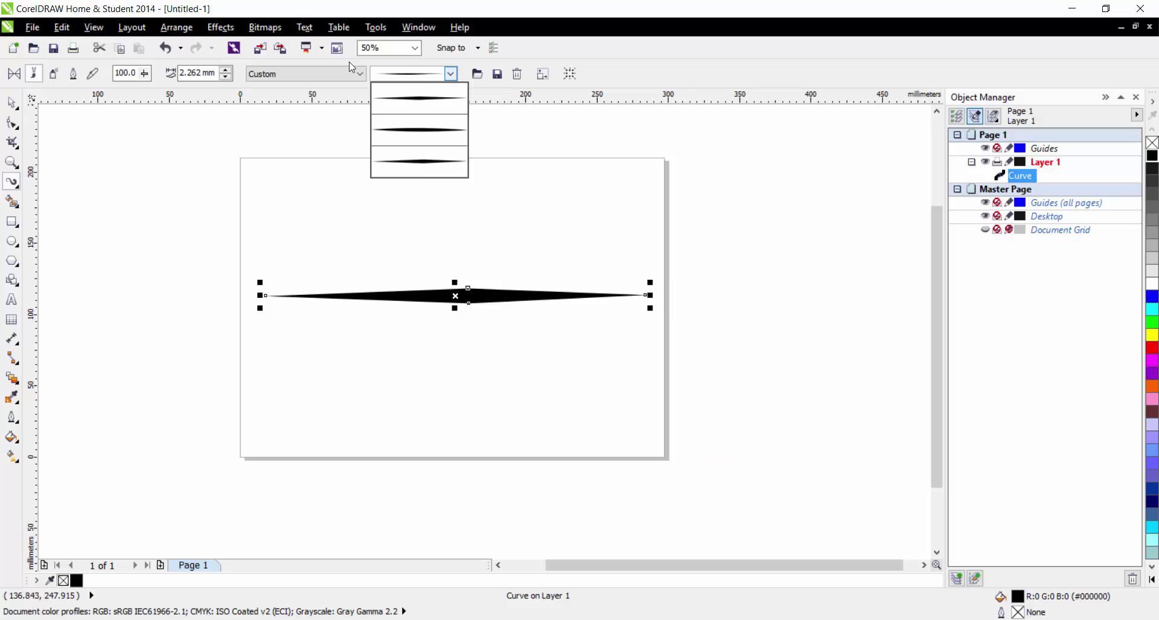
{"action": "left_click", "coordinate": [339, 136]}
{"action": "left_click_drag", "start_coordinate": [330, 274], "coordinate": [509, 193]}
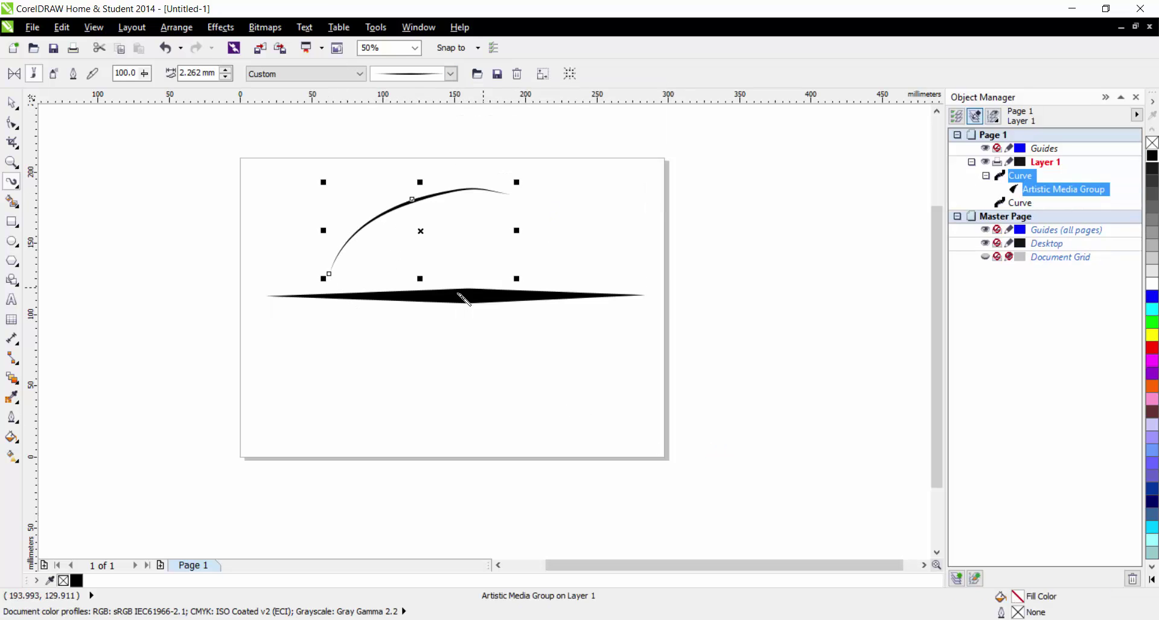
{"action": "scroll", "coordinate": [399, 216], "scroll_direction": "up", "scroll_amount": 4}
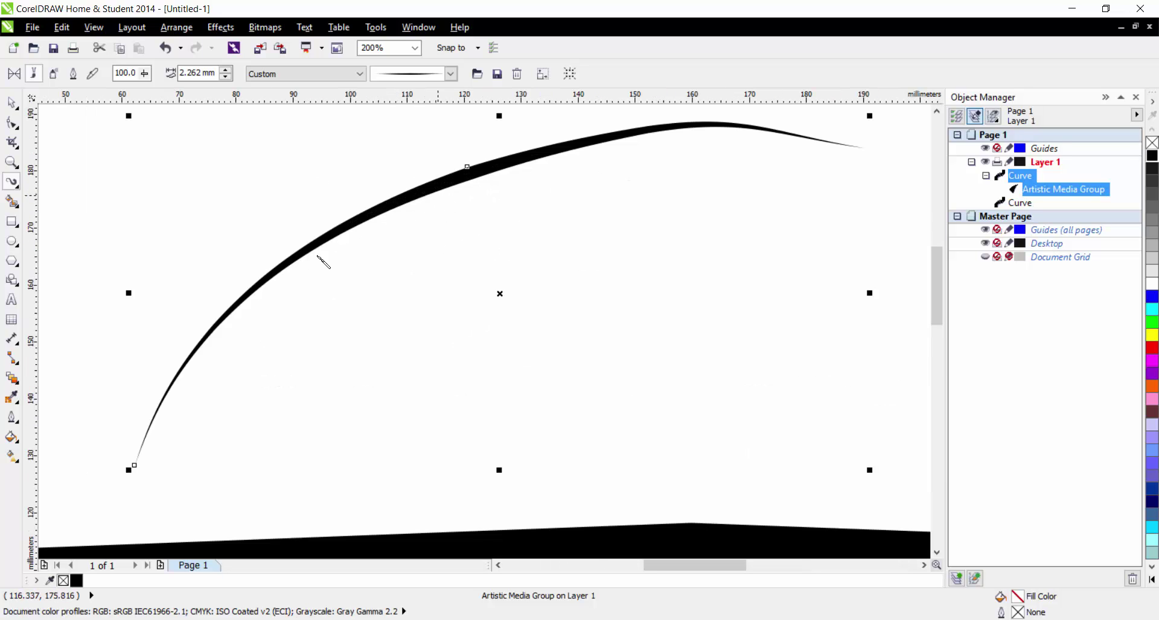
{"action": "scroll", "coordinate": [594, 197], "scroll_direction": "down", "scroll_amount": 4}
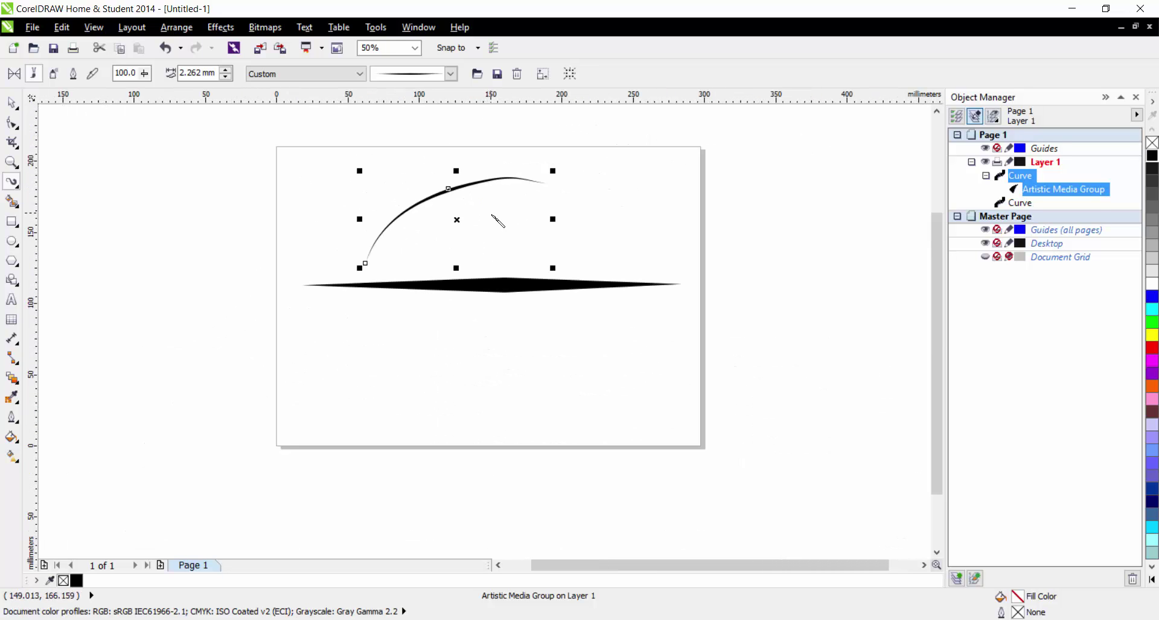
Step: Undo the test stroke, draw another curved test stroke, and select it
{"action": "key", "text": "ctrl+z"}
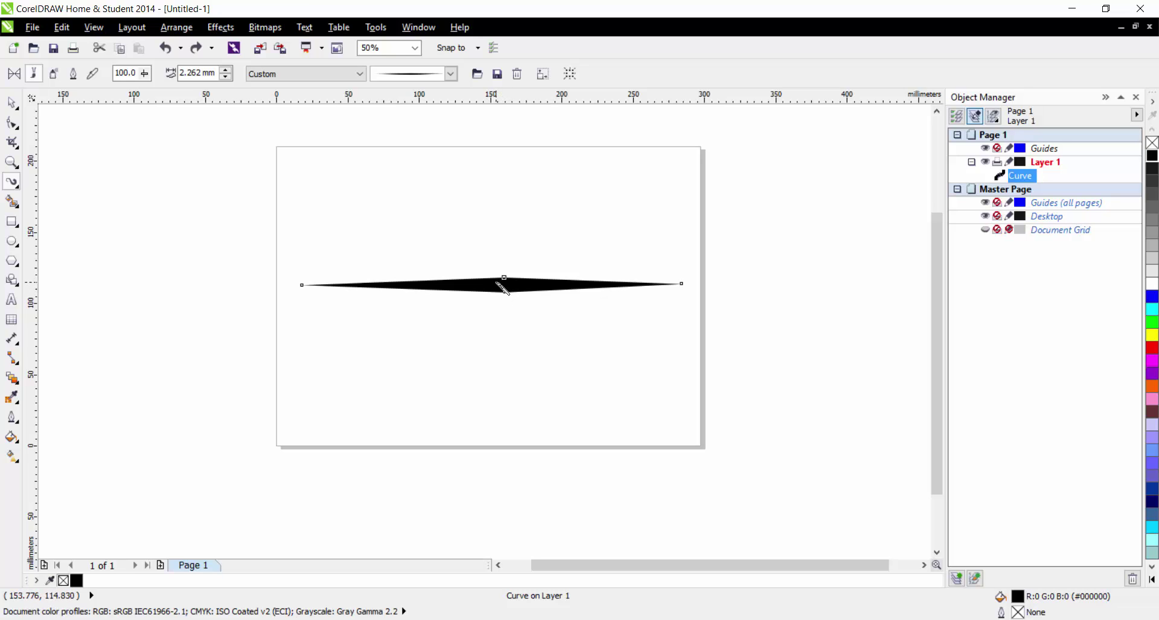
{"action": "left_click_drag", "start_coordinate": [366, 264], "coordinate": [532, 179]}
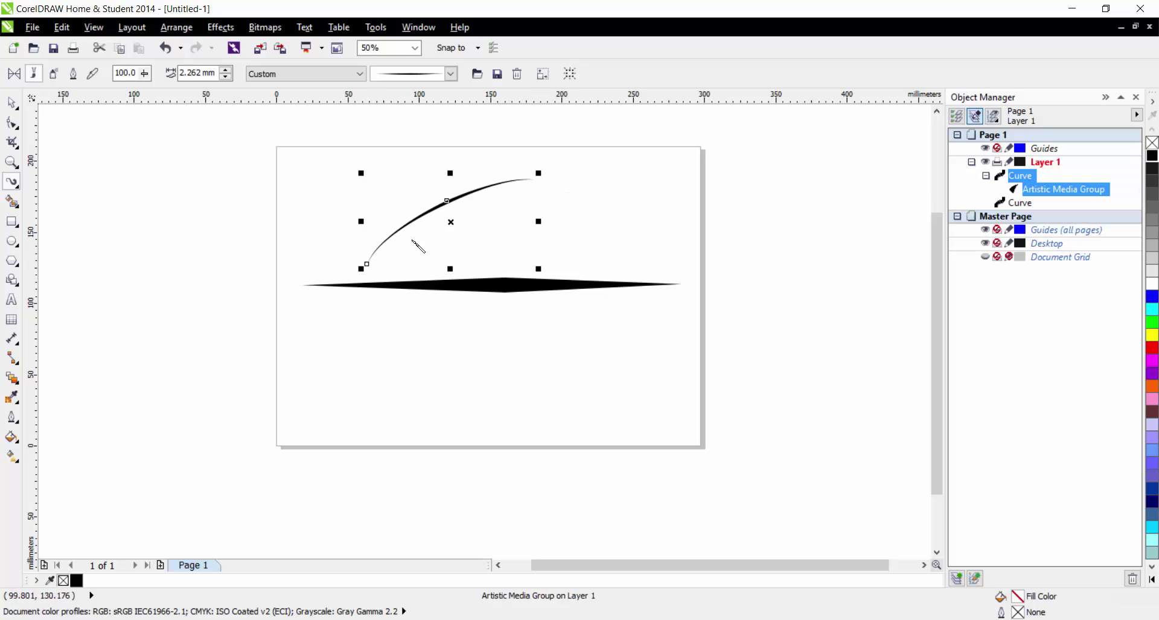
{"action": "key", "text": "space"}
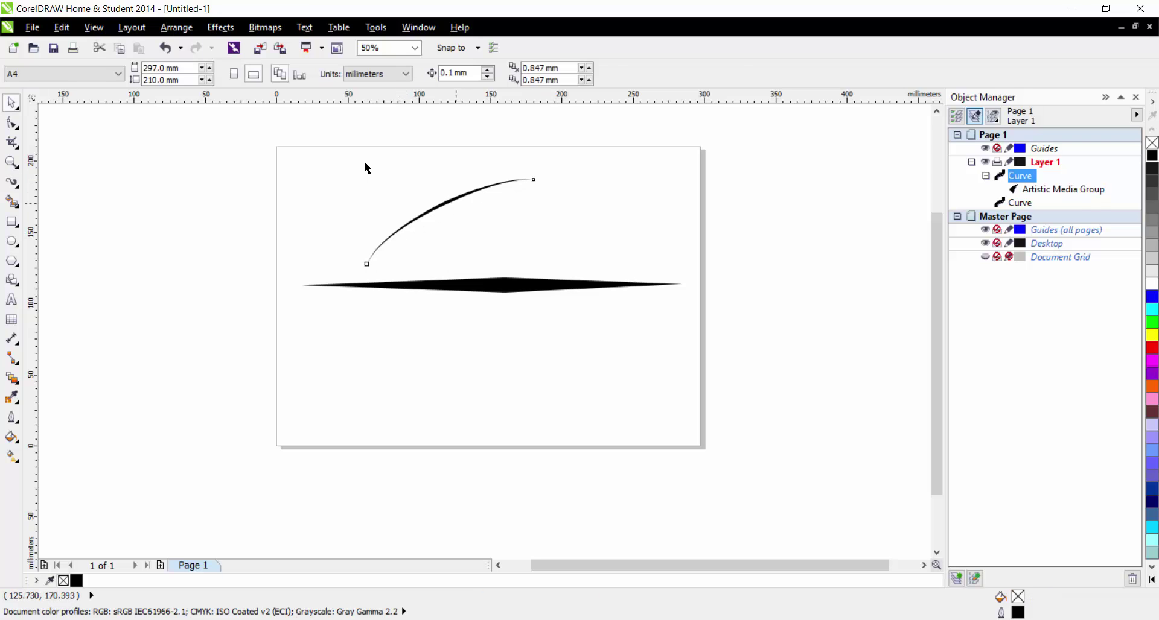
{"action": "left_click_drag", "start_coordinate": [364, 161], "coordinate": [554, 293]}
Step: Delete the test stroke and fill the tapered diamond orange (#FF6600)
{"action": "key", "text": "Delete"}
{"action": "left_click", "coordinate": [514, 296]}
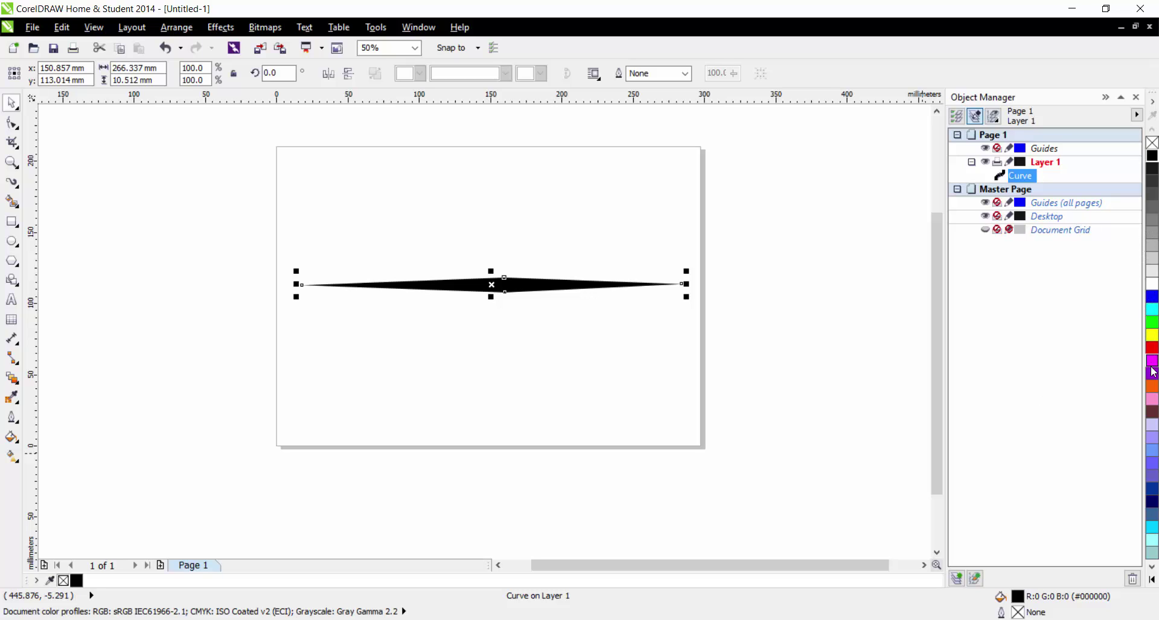
{"action": "left_click", "coordinate": [1152, 386]}
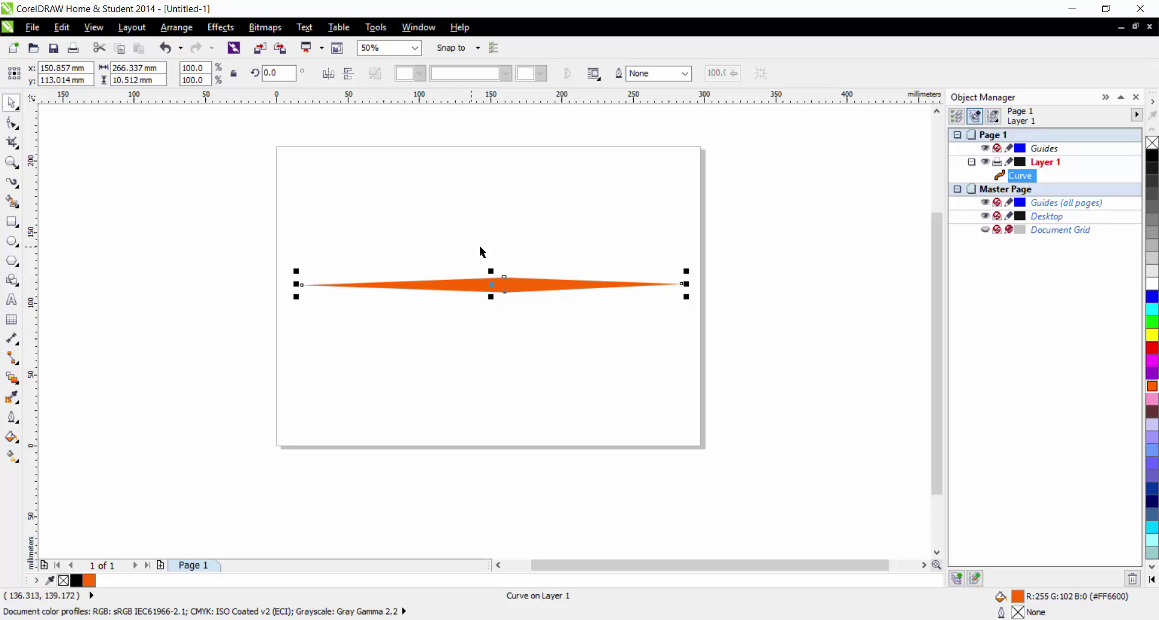
{"action": "left_click", "coordinate": [390, 197]}
{"action": "left_click", "coordinate": [11, 182]}
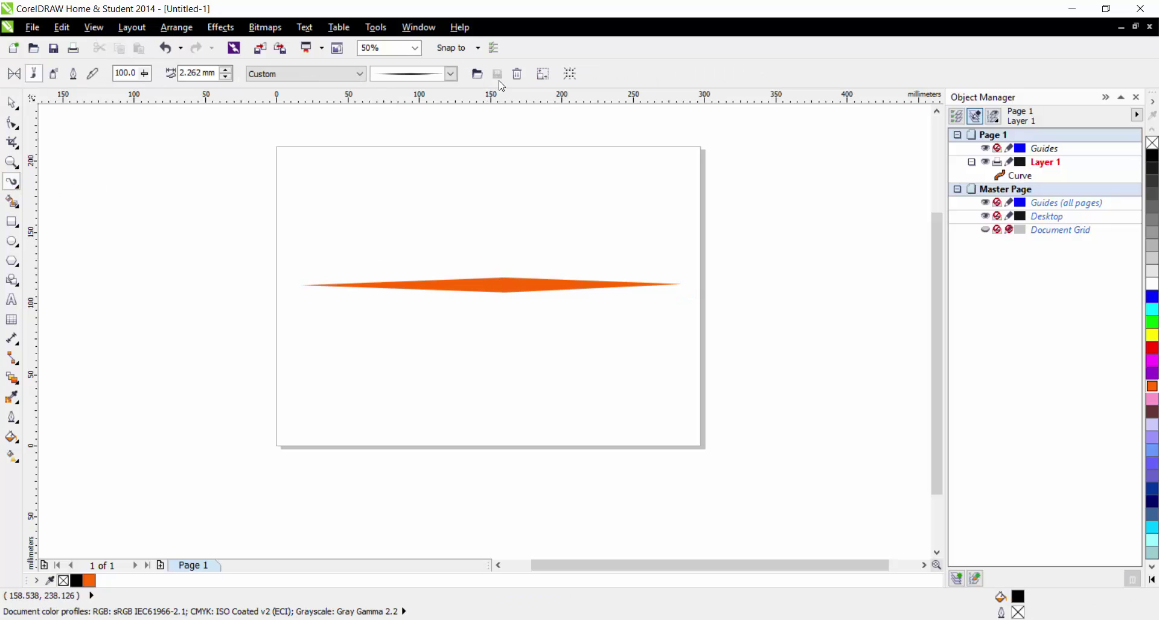
{"action": "left_click", "coordinate": [494, 290]}
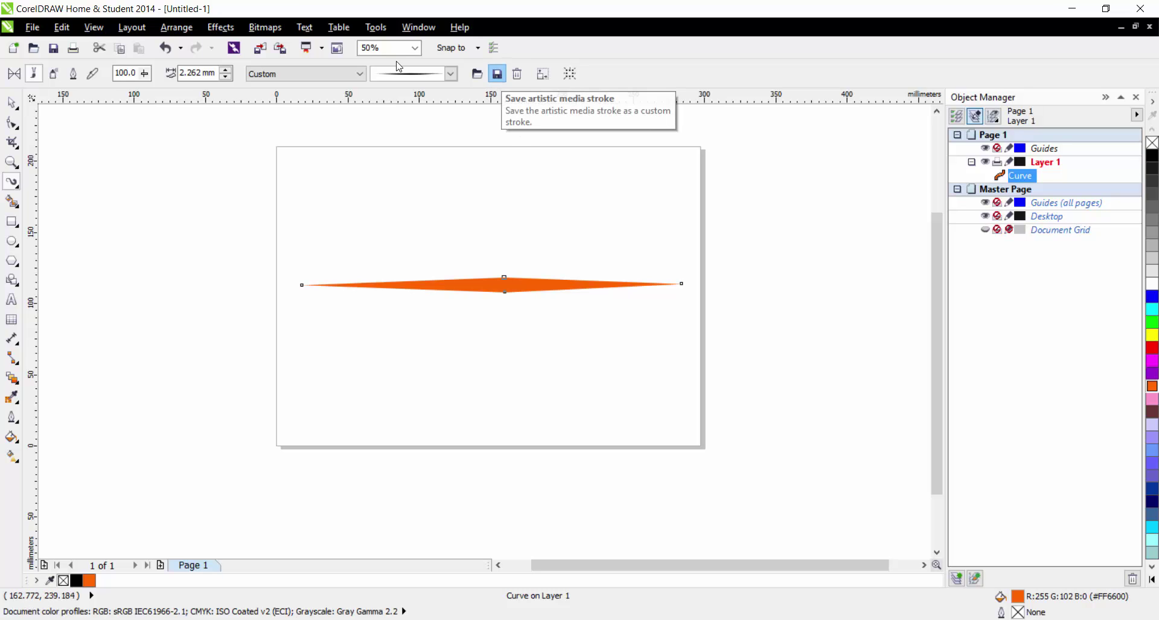
Step: Save the orange diamond as the custom brush stroke 'Test Brush 2'
{"action": "left_click", "coordinate": [495, 78]}
{"action": "left_click", "coordinate": [533, 258]}
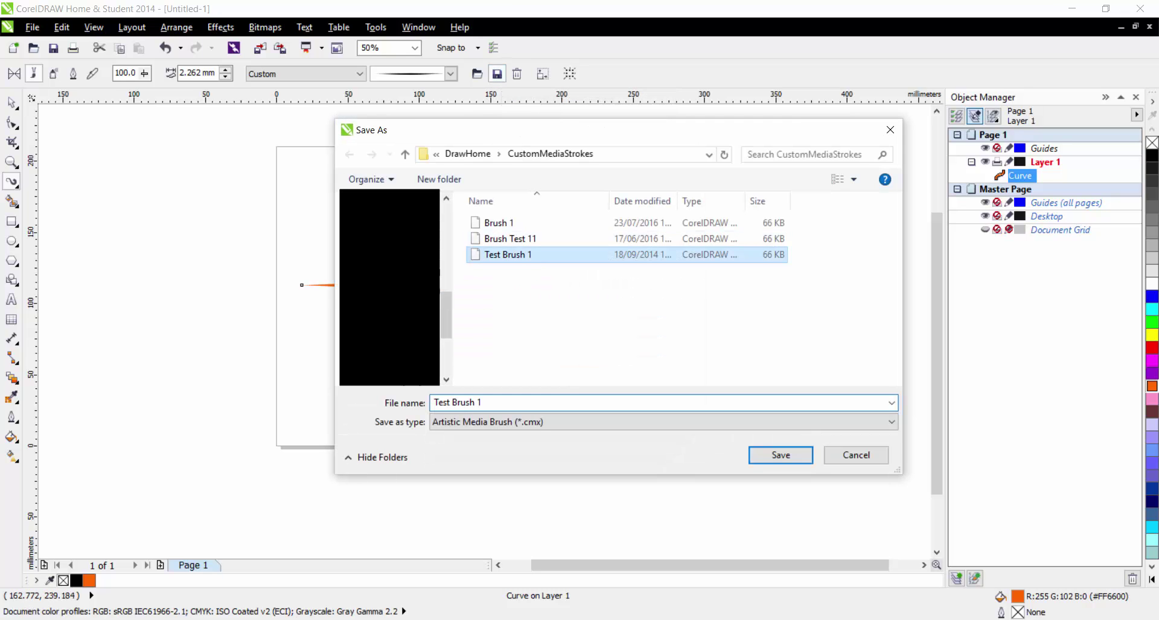
{"action": "double_click", "coordinate": [479, 403]}
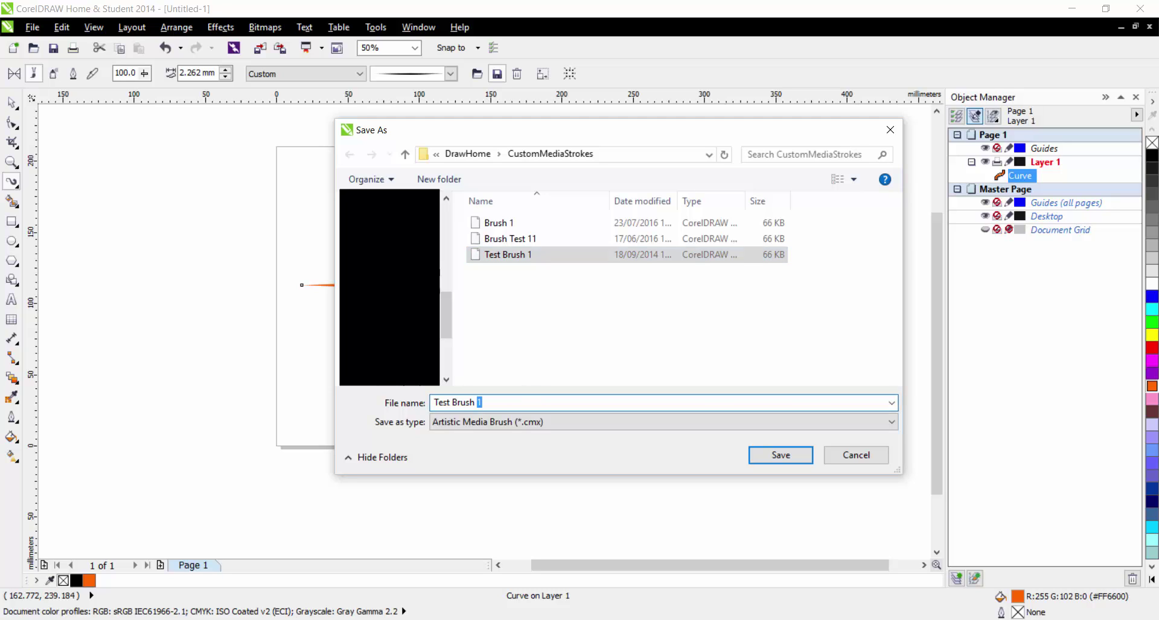
{"action": "type", "text": "2"}
{"action": "left_click", "coordinate": [785, 458]}
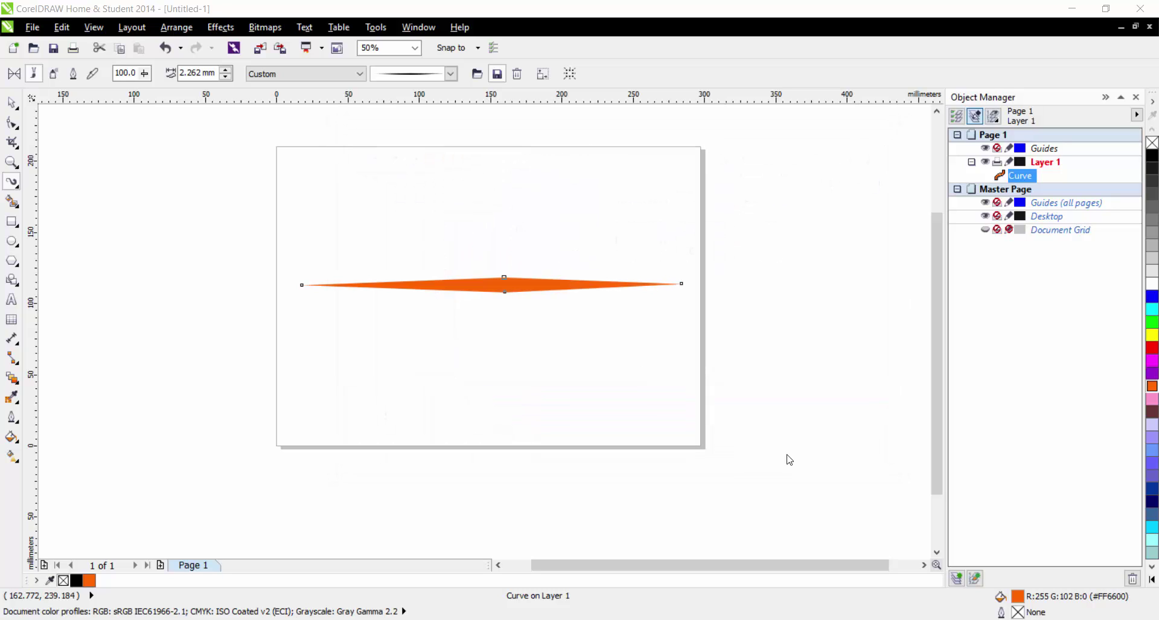
Step: Choose the orange brush preset and draw three orange curves above and below the diamond
{"action": "left_click", "coordinate": [450, 73]}
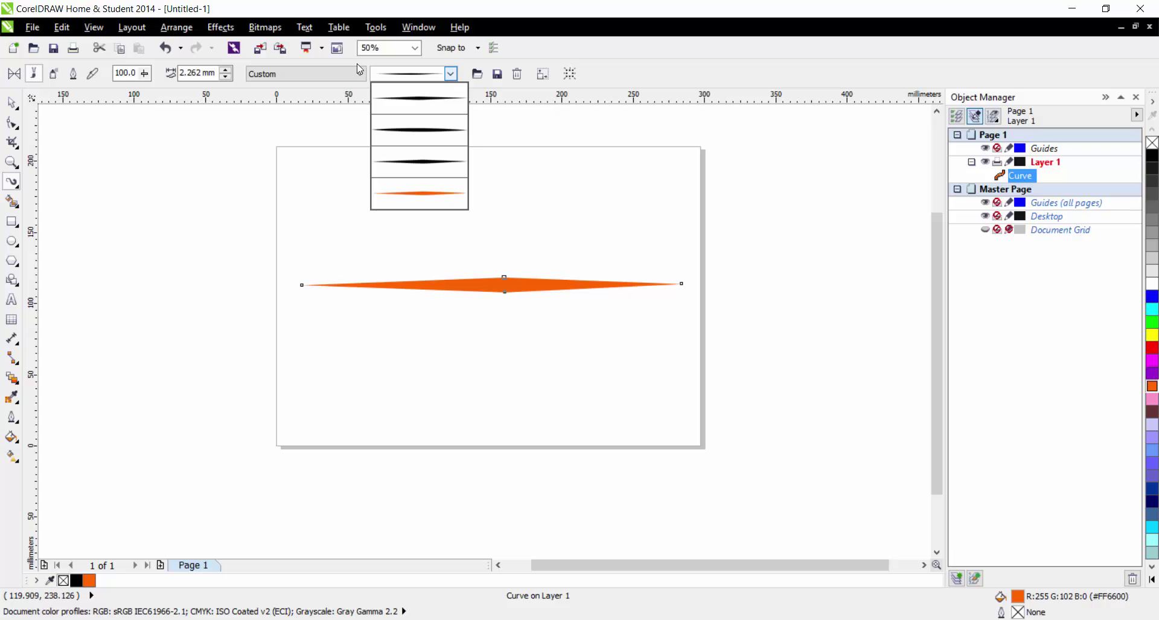
{"action": "mouse_move", "coordinate": [426, 195]}
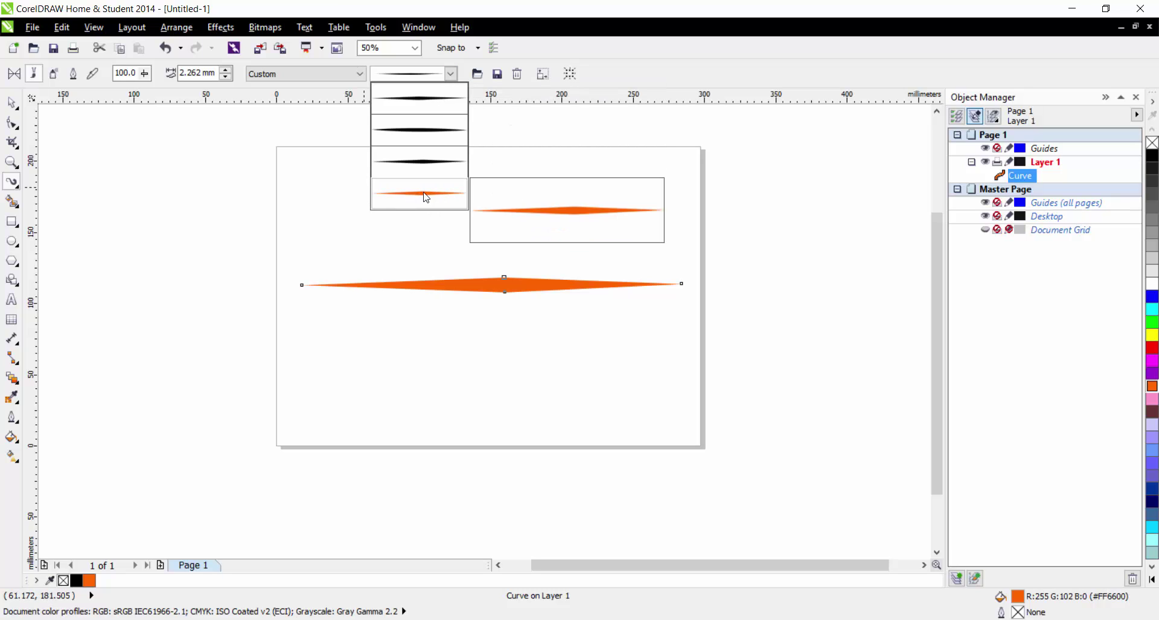
{"action": "left_click", "coordinate": [426, 195]}
{"action": "left_click_drag", "start_coordinate": [382, 326], "coordinate": [567, 368]}
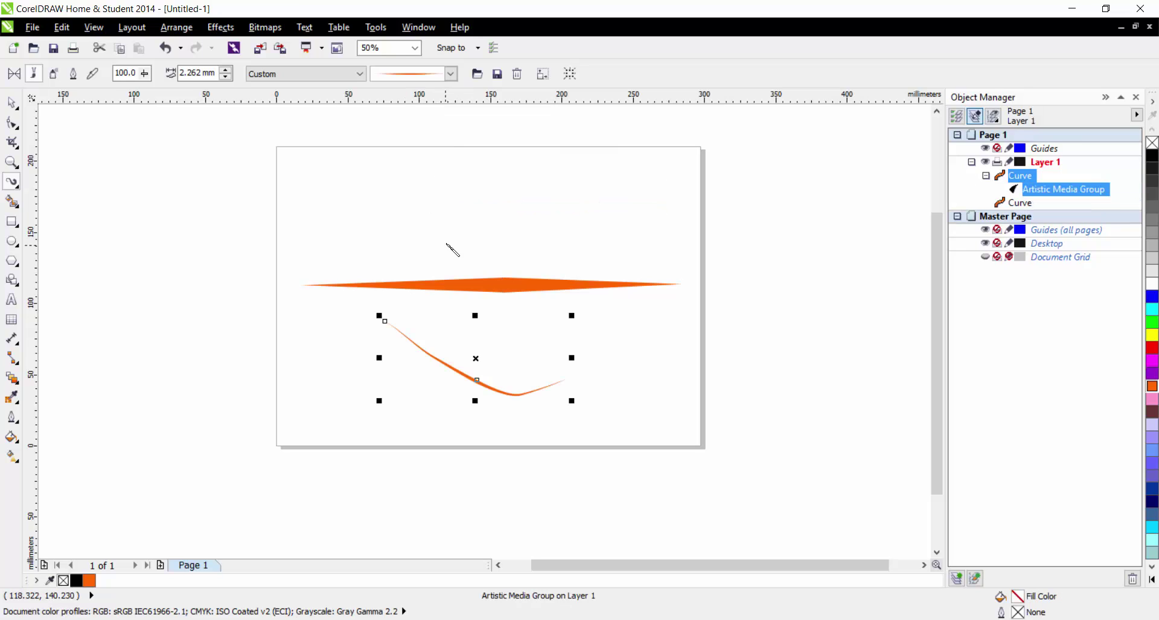
{"action": "key", "text": "ctrl+z"}
{"action": "left_click_drag", "start_coordinate": [417, 256], "coordinate": [518, 175]}
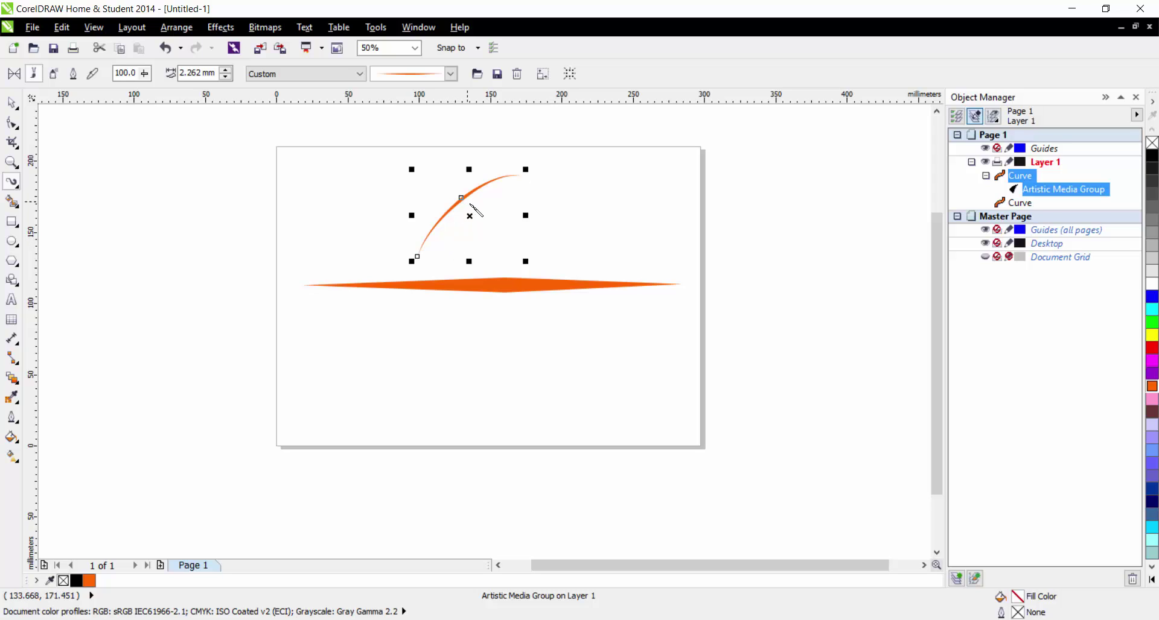
{"action": "left_click", "coordinate": [551, 266]}
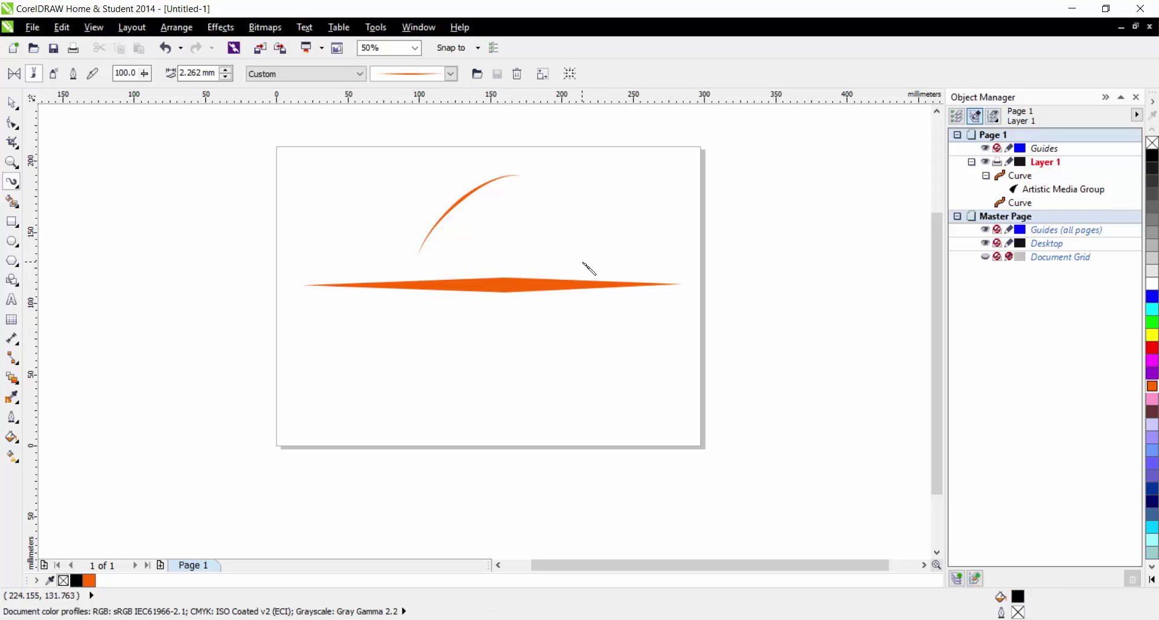
{"action": "left_click_drag", "start_coordinate": [583, 263], "coordinate": [633, 199]}
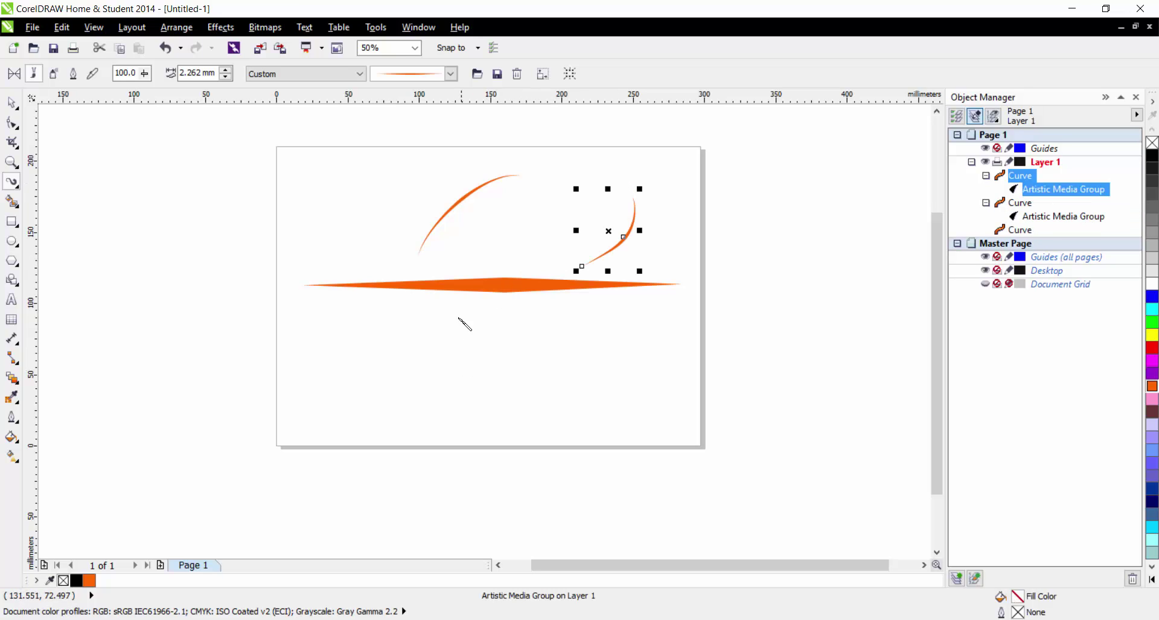
{"action": "mouse_move", "coordinate": [458, 320]}
{"action": "left_mouse_down"}
{"action": "mouse_move", "coordinate": [470, 345]}
{"action": "mouse_move", "coordinate": [635, 413]}
{"action": "left_mouse_up"}
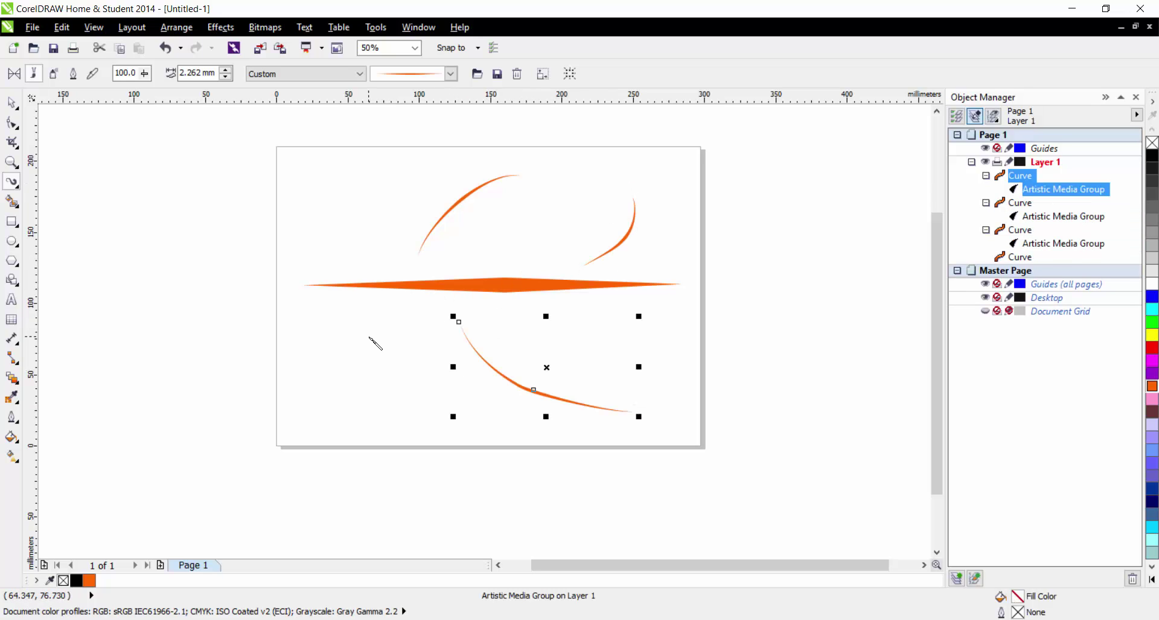
{"action": "left_click", "coordinate": [321, 257]}
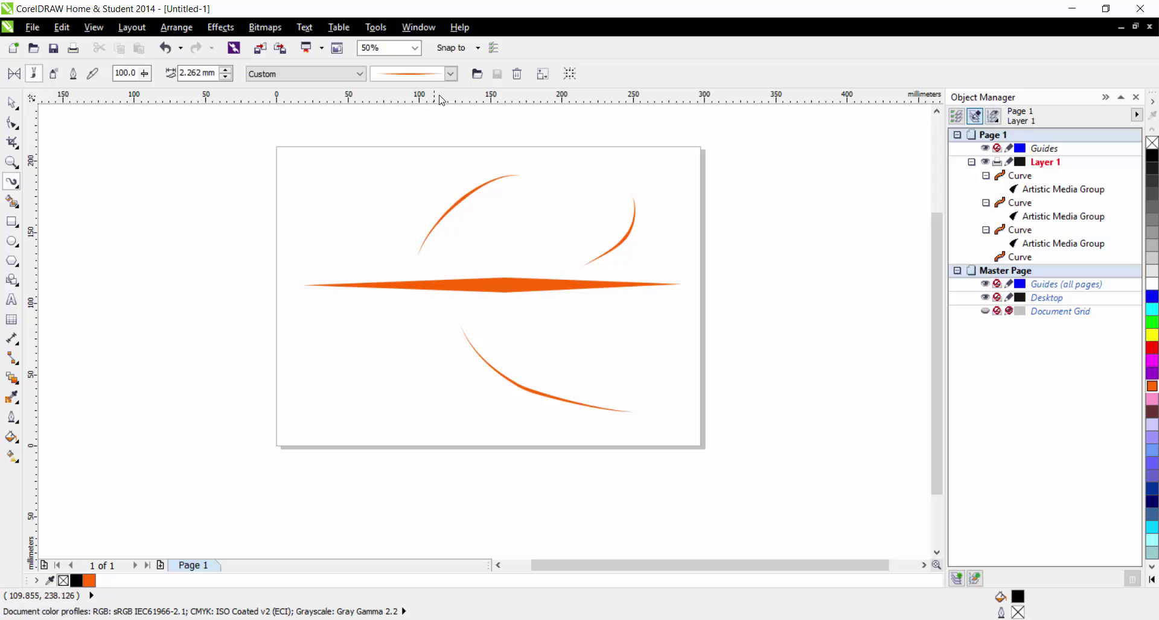
{"action": "left_click", "coordinate": [450, 74]}
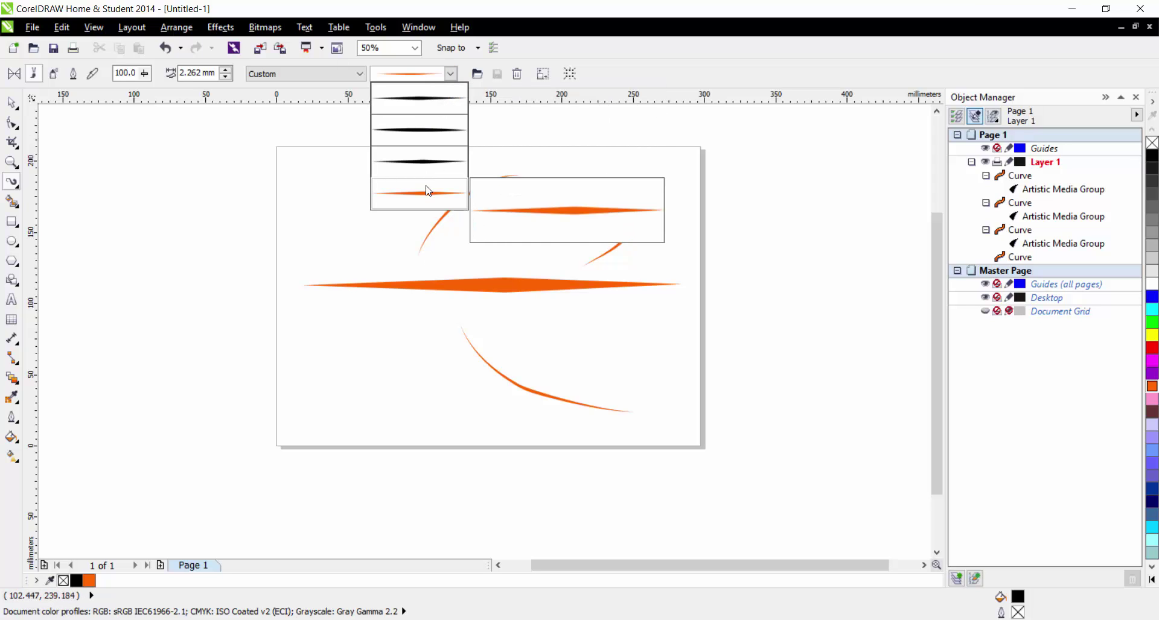
Step: Delete the orange custom stroke from the saved brush list
{"action": "left_click", "coordinate": [343, 153]}
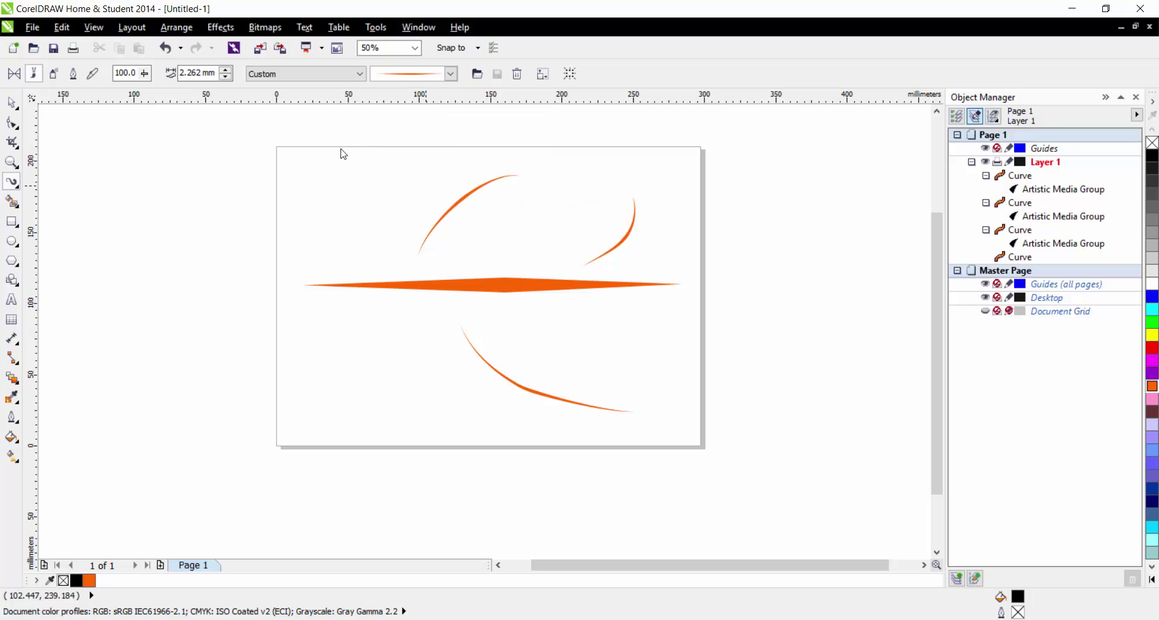
{"action": "left_click", "coordinate": [516, 75]}
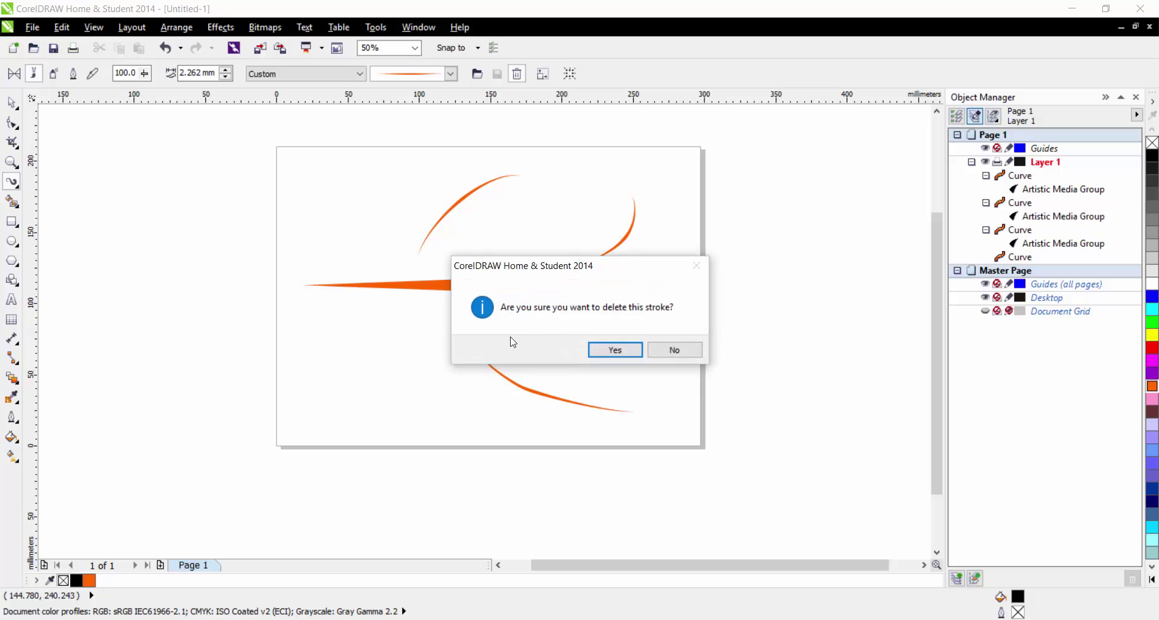
{"action": "left_click", "coordinate": [615, 350]}
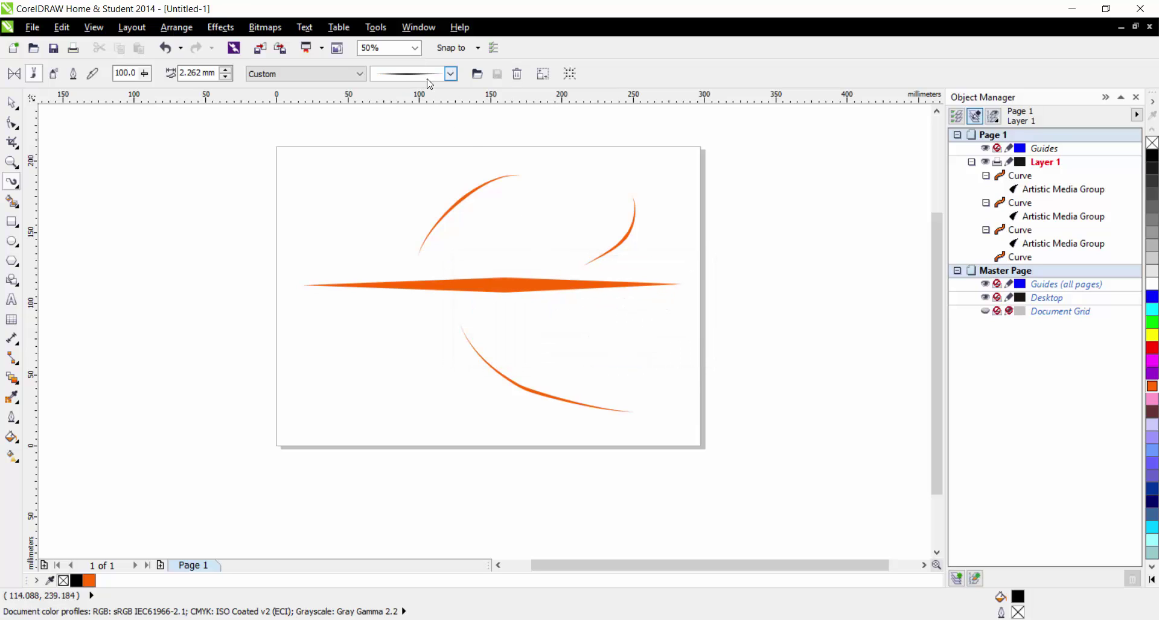
Step: Delete an old black custom stroke, then check the remaining brush list
{"action": "left_click", "coordinate": [451, 73]}
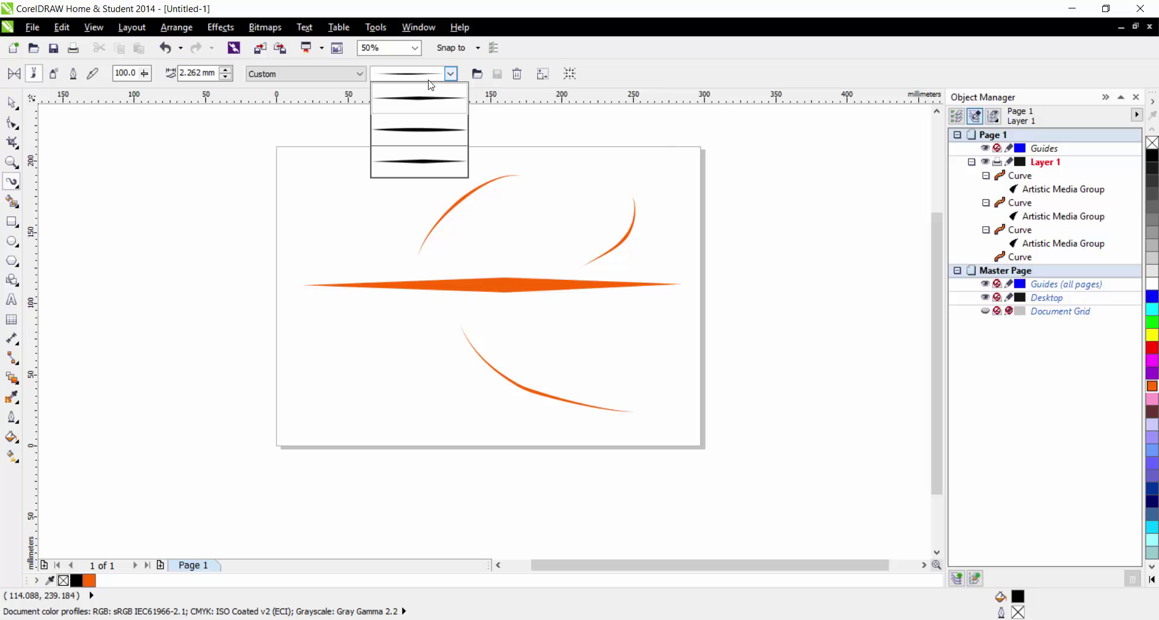
{"action": "left_click", "coordinate": [430, 172]}
{"action": "left_click", "coordinate": [516, 74]}
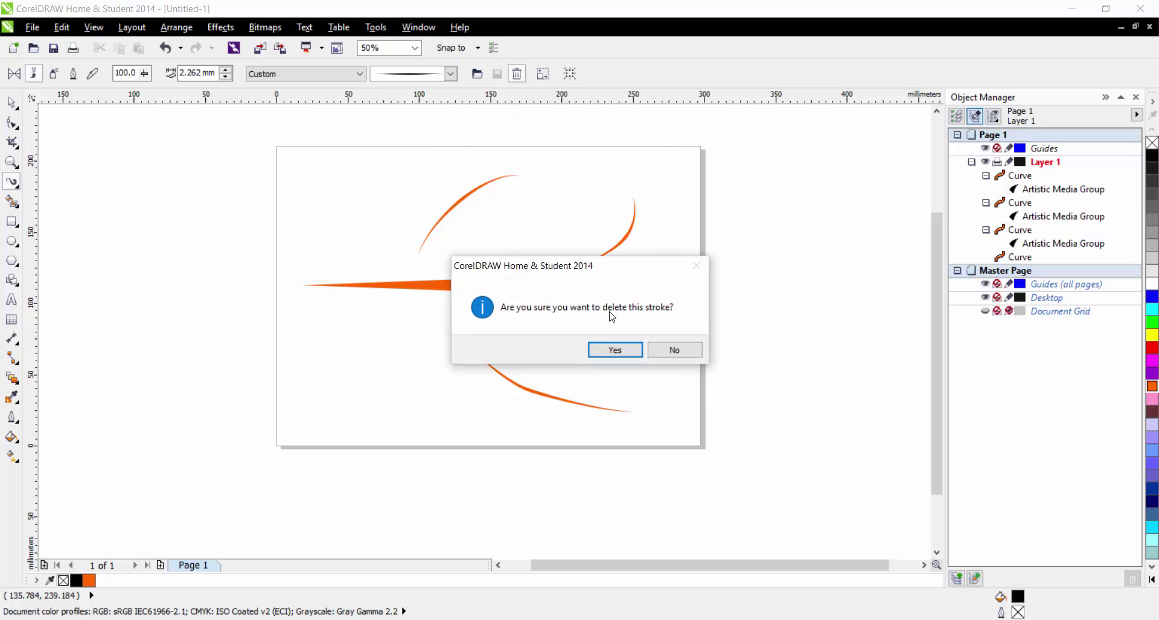
{"action": "left_click", "coordinate": [614, 350]}
{"action": "left_click", "coordinate": [450, 73]}
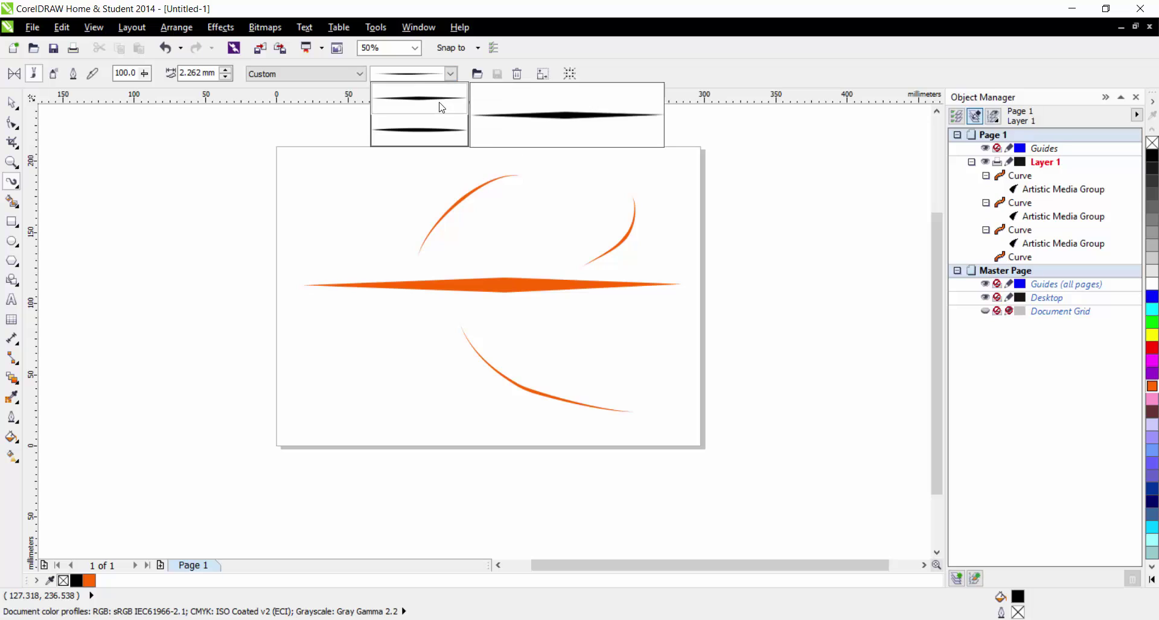
{"action": "left_click", "coordinate": [491, 319]}
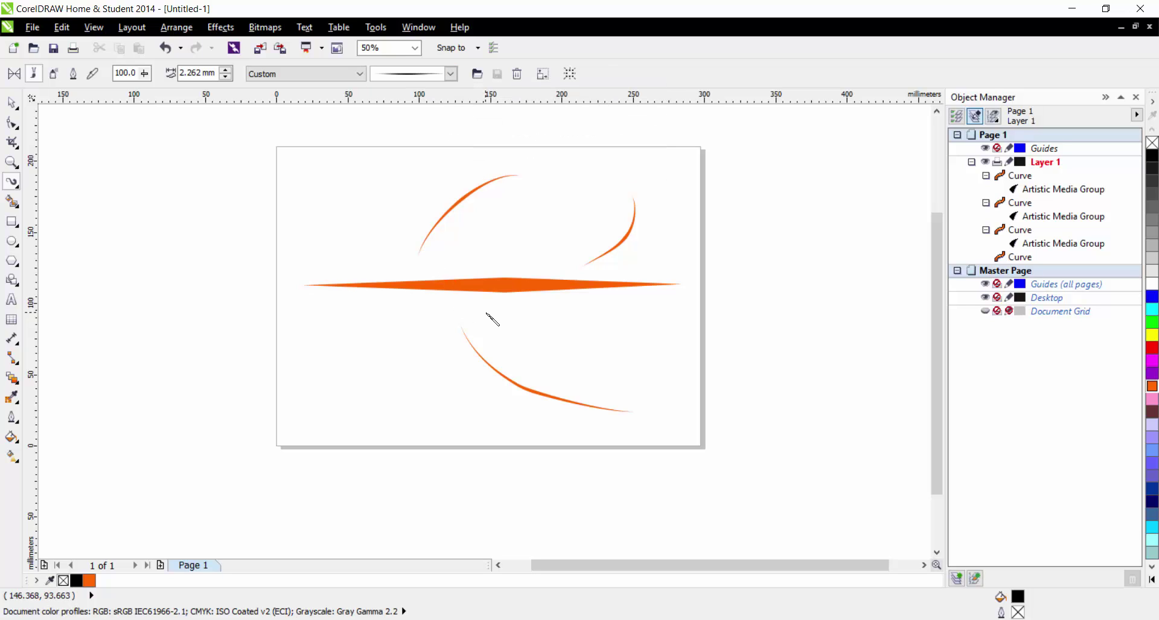